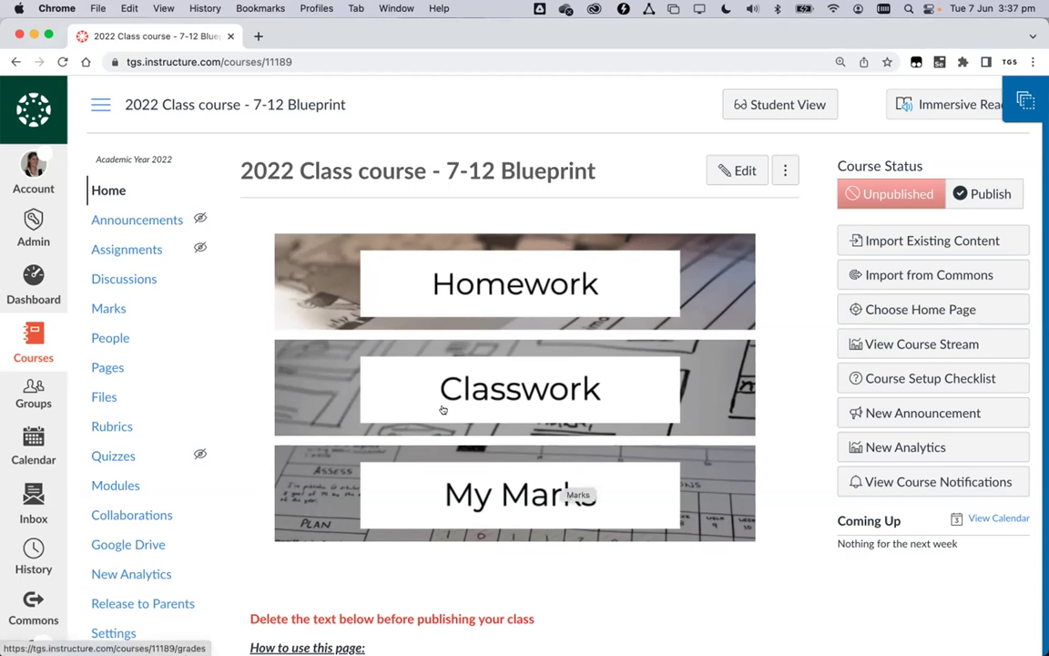
- Open the TGS Phase 3 standard remote lesson template from the course modules and read through all its sections
{"action": "scroll", "coordinate": [443, 410], "scroll_direction": "down", "scroll_amount": 2}
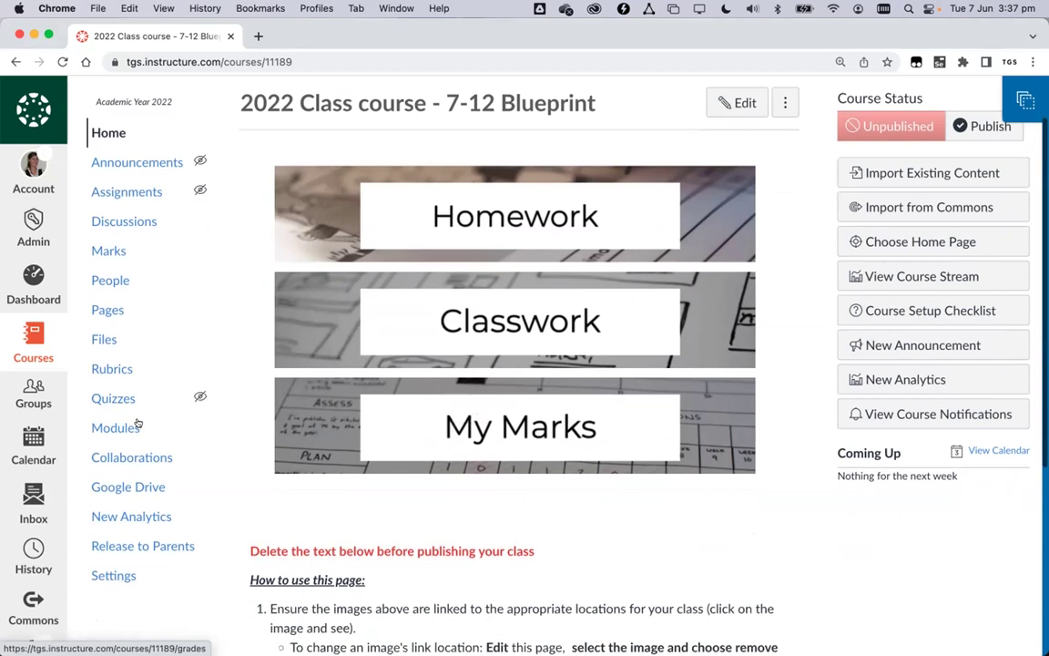
{"action": "left_click", "coordinate": [115, 427]}
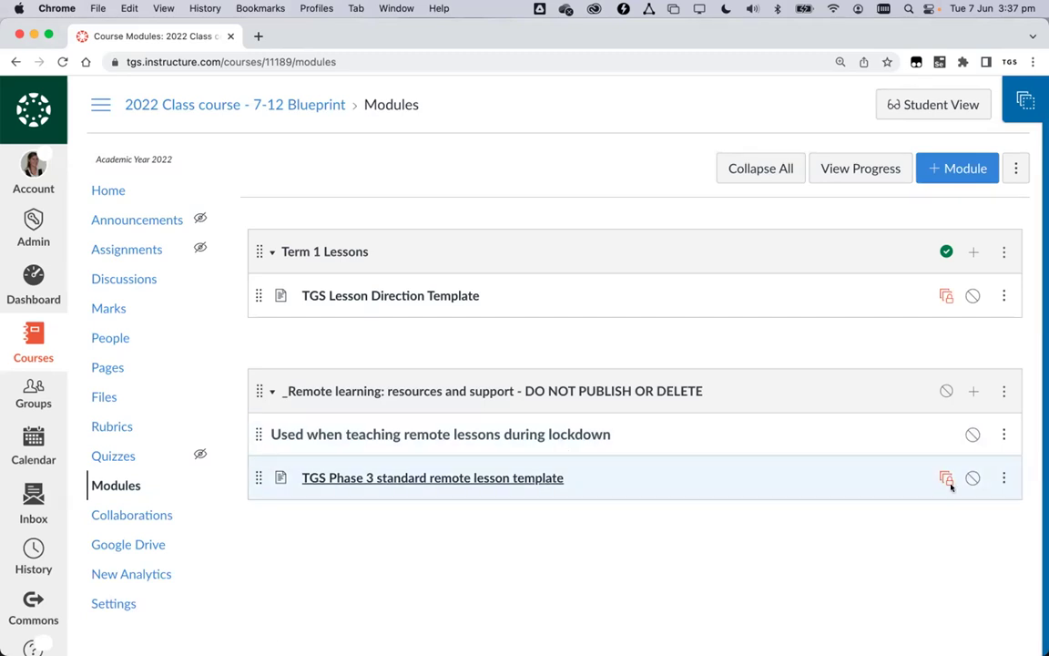
{"action": "left_click", "coordinate": [544, 478]}
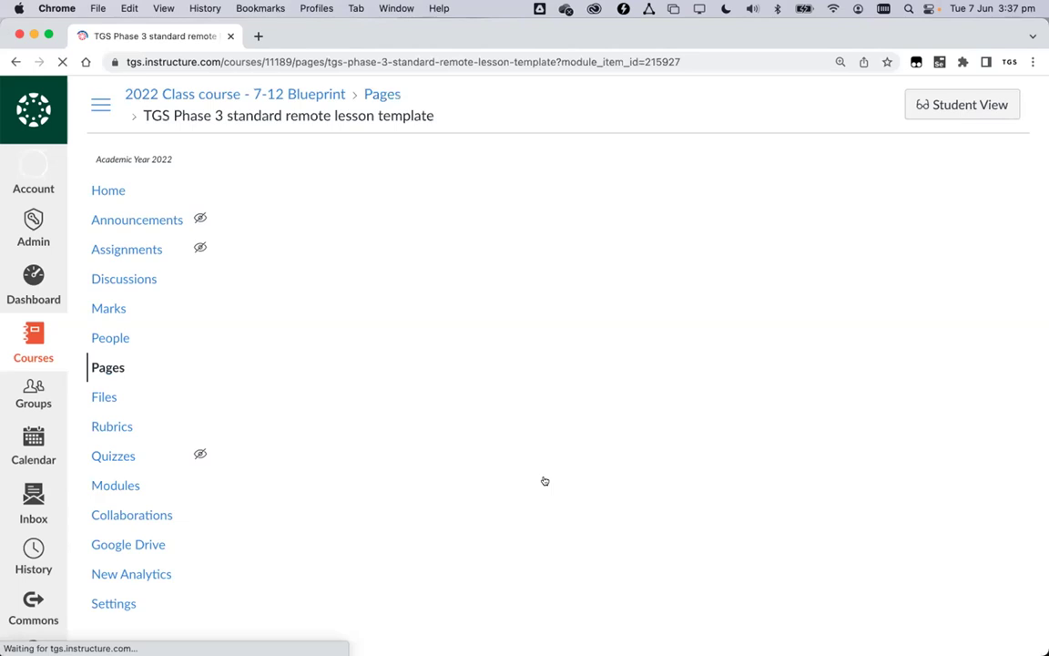
{"action": "scroll", "coordinate": [545, 481], "scroll_direction": "down", "scroll_amount": 2}
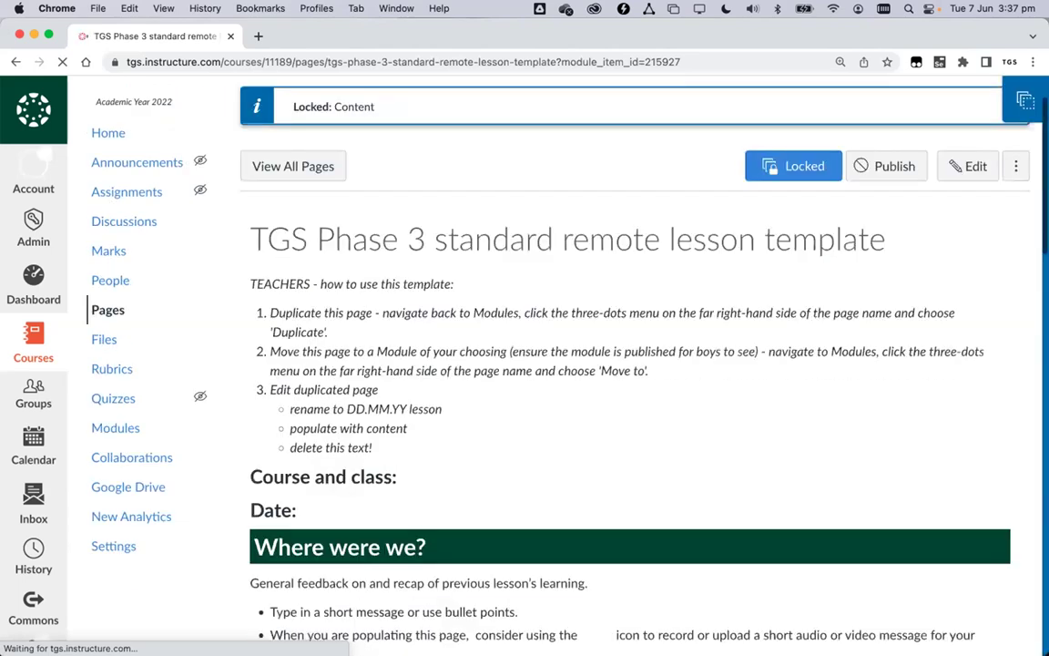
{"action": "scroll", "coordinate": [628, 410], "scroll_direction": "down", "scroll_amount": 3}
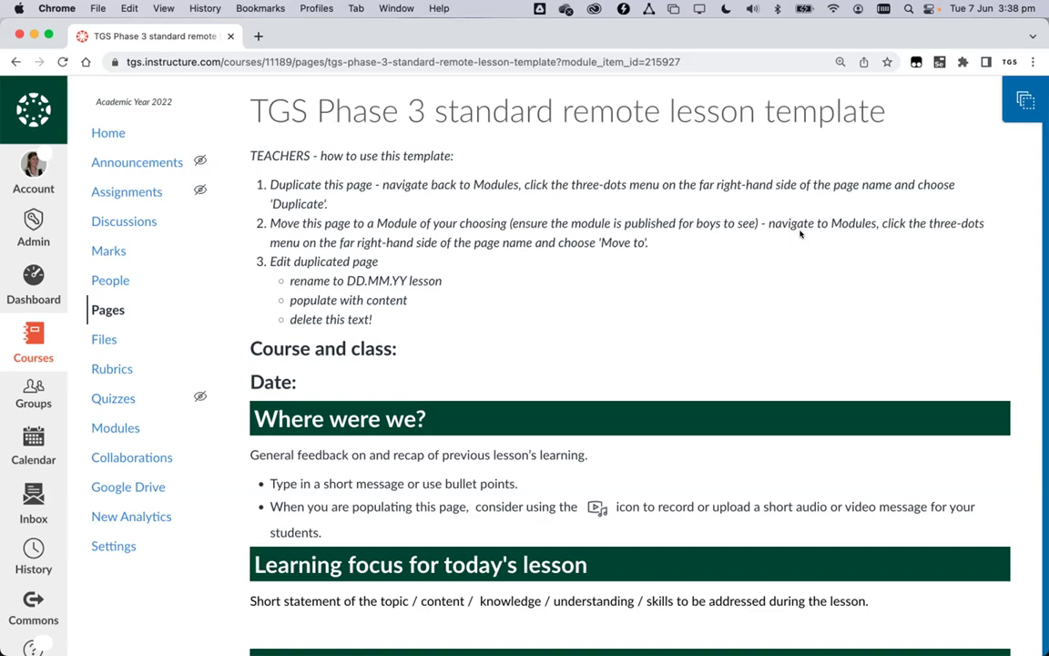
{"action": "scroll", "coordinate": [877, 315], "scroll_direction": "down", "scroll_amount": 2}
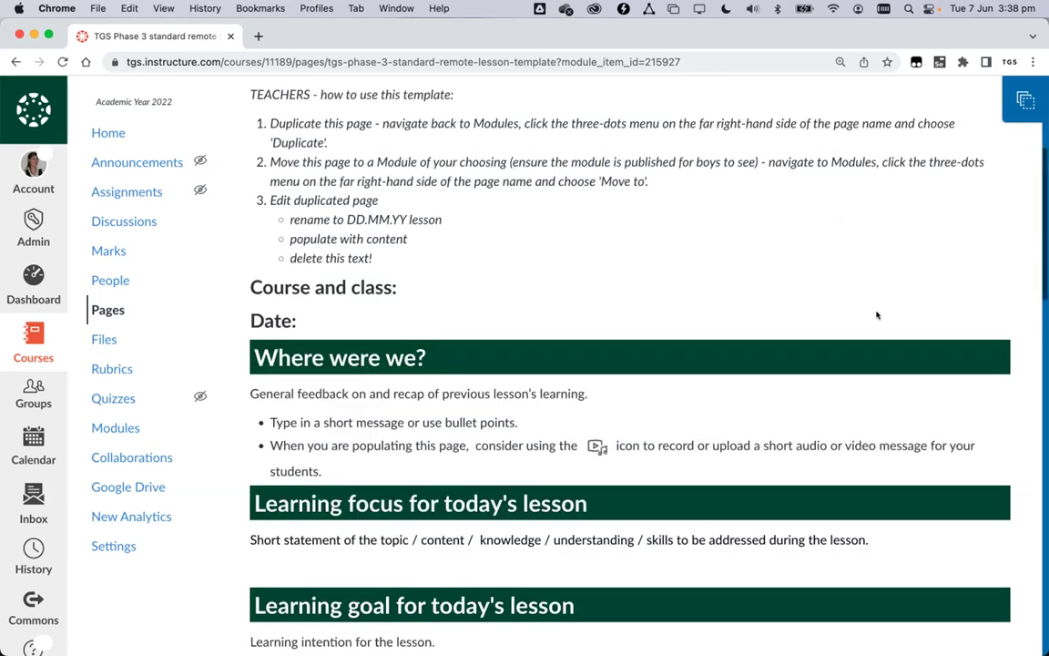
{"action": "scroll", "coordinate": [877, 315], "scroll_direction": "down", "scroll_amount": 6}
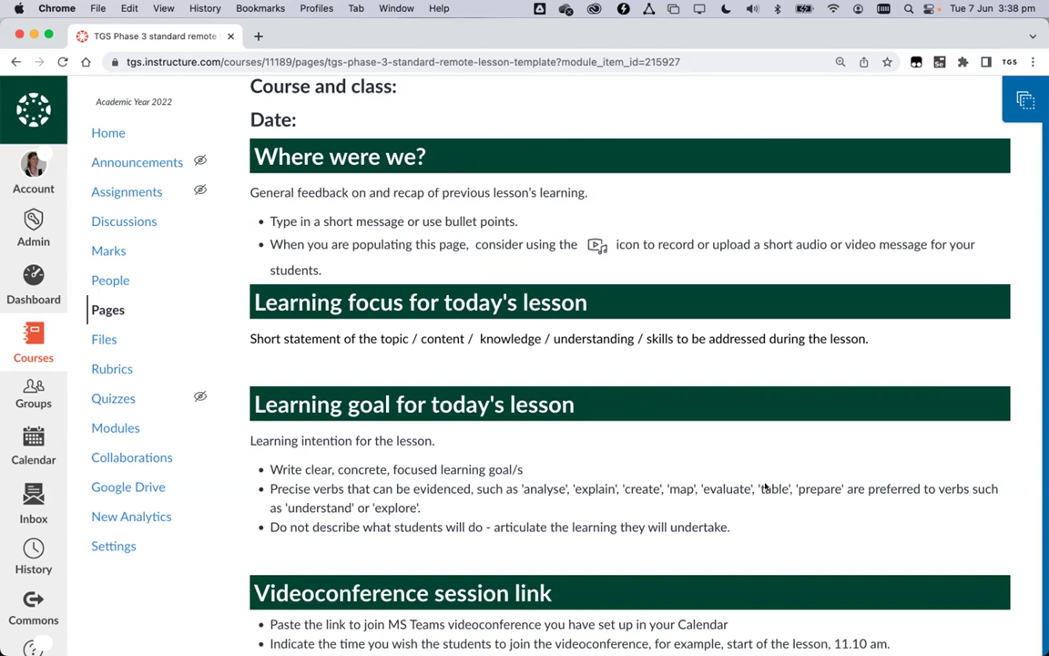
{"action": "scroll", "coordinate": [765, 487], "scroll_direction": "down", "scroll_amount": 1}
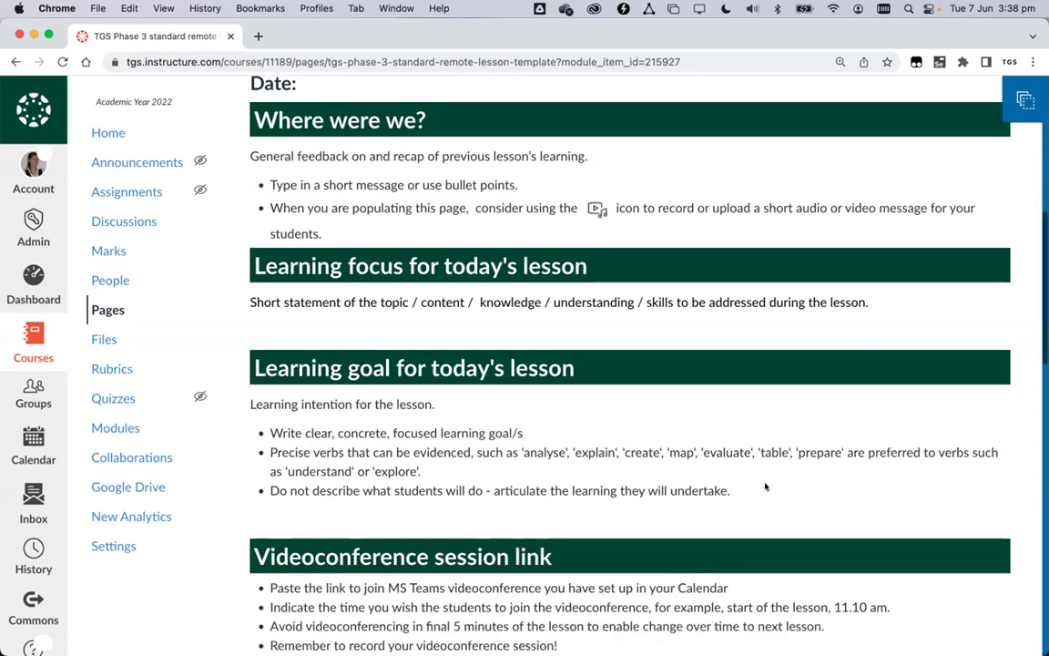
{"action": "scroll", "coordinate": [765, 487], "scroll_direction": "down", "scroll_amount": 10}
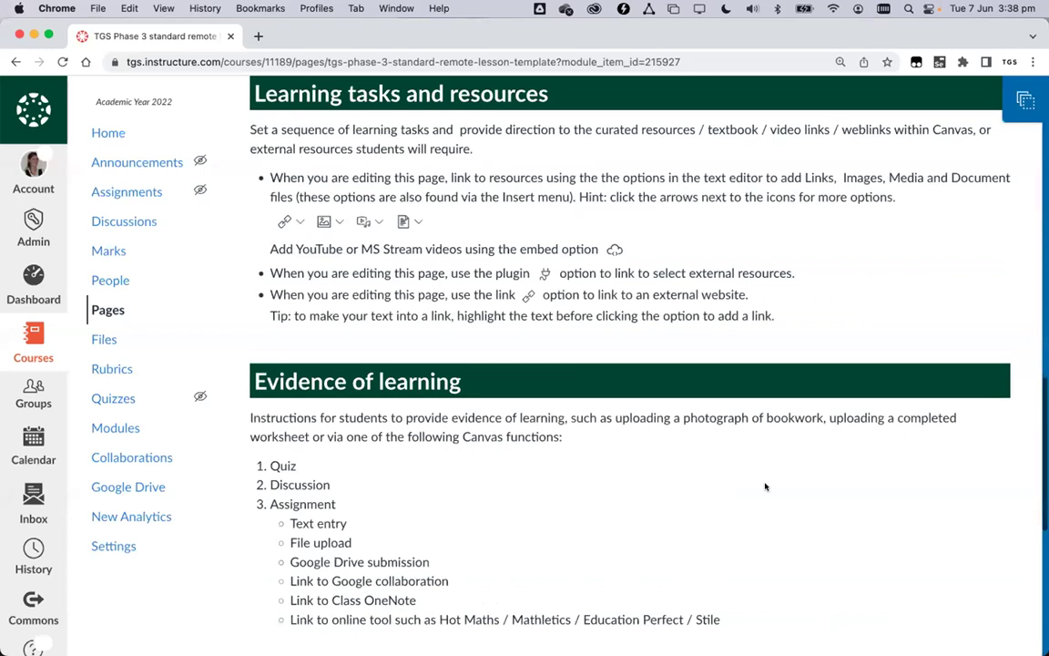
{"action": "scroll", "coordinate": [765, 487], "scroll_direction": "down", "scroll_amount": 10}
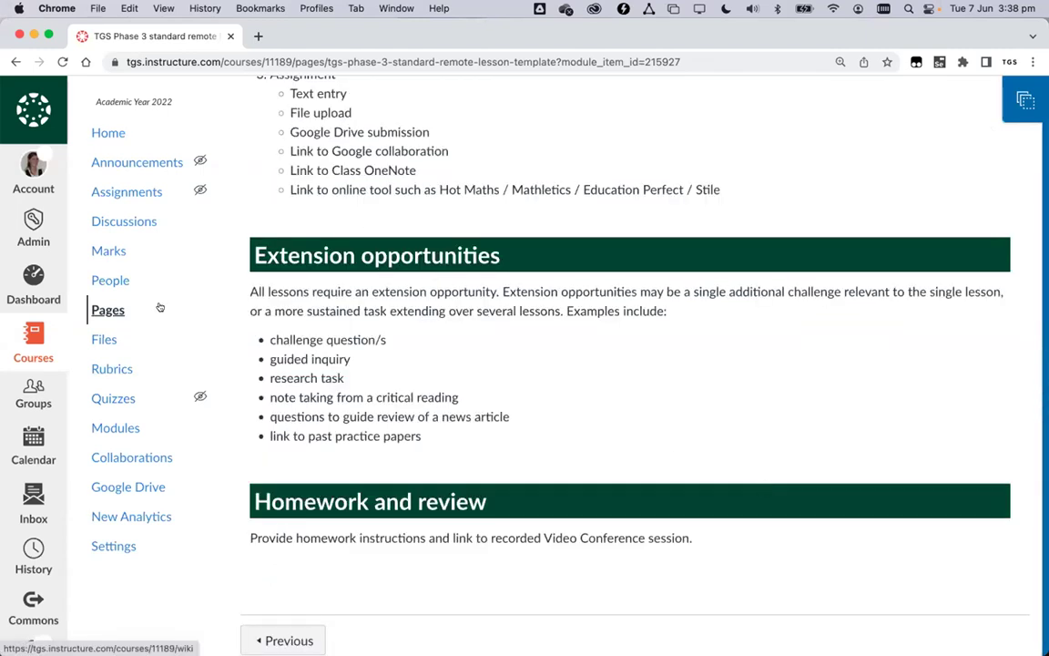
- Open the TGS Lesson Direction Template from the Term 1 Lessons module and review its instructions and lesson sections
{"action": "left_click", "coordinate": [115, 430]}
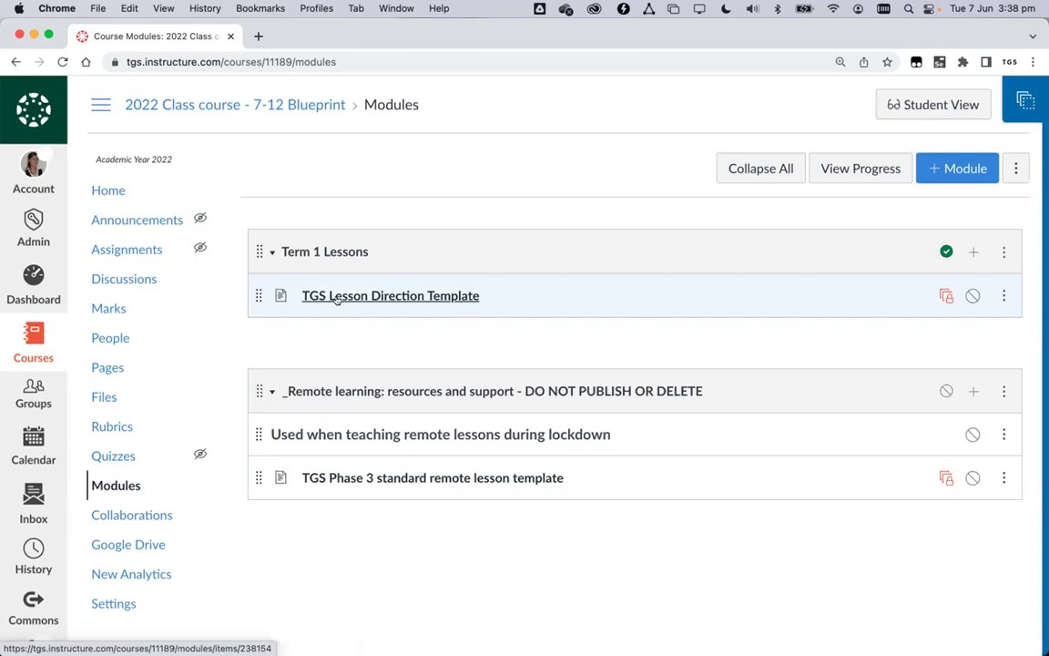
{"action": "left_click", "coordinate": [373, 295]}
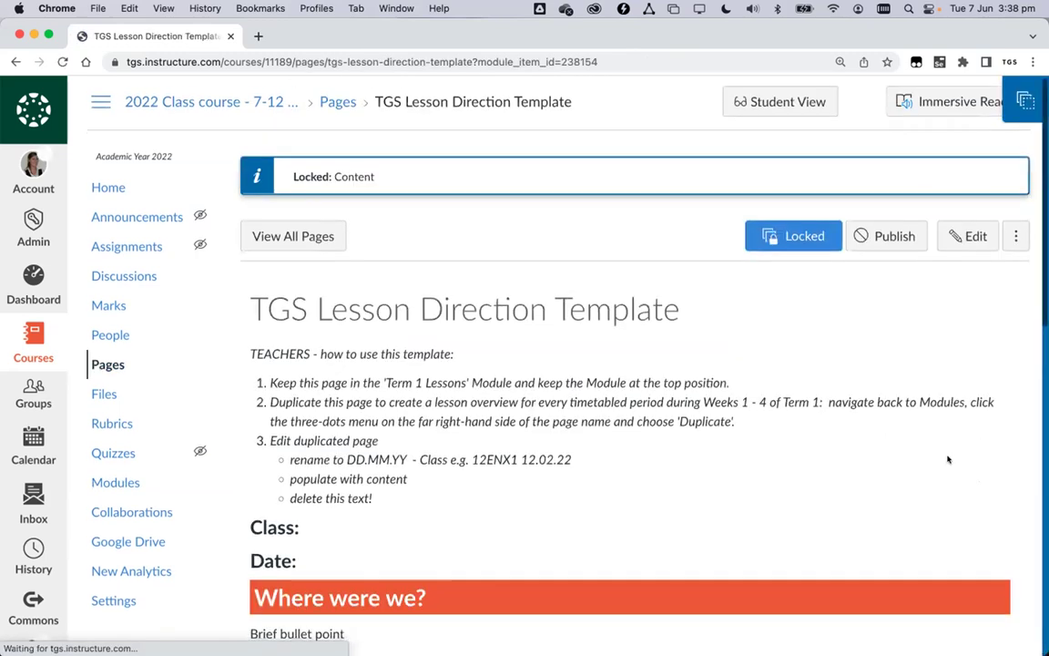
{"action": "scroll", "coordinate": [947, 459], "scroll_direction": "down", "scroll_amount": 10}
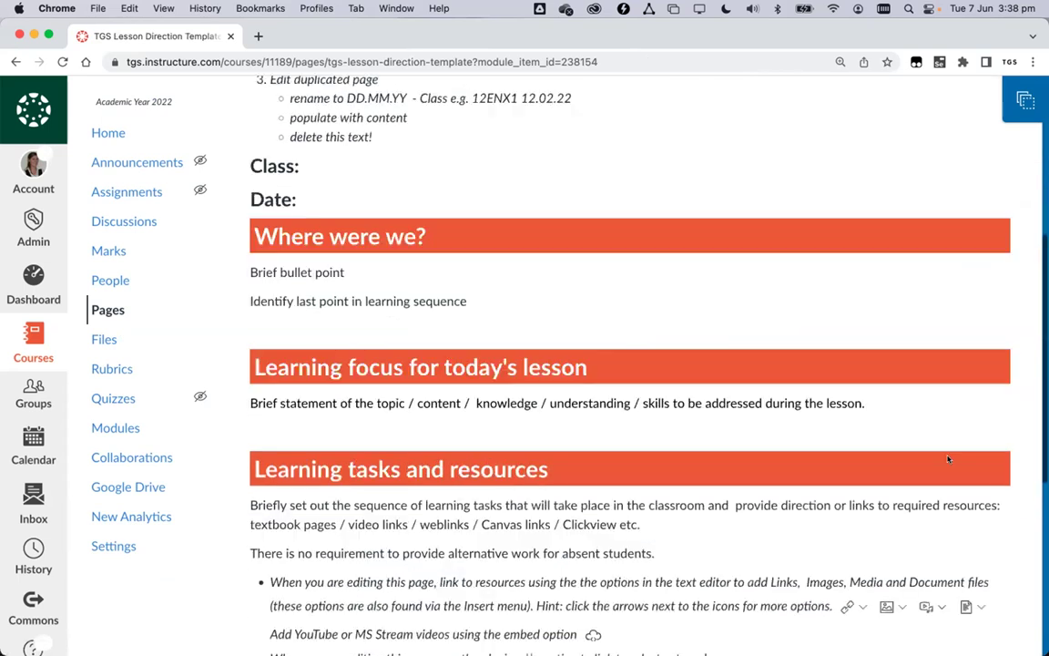
{"action": "scroll", "coordinate": [948, 459], "scroll_direction": "down", "scroll_amount": 5}
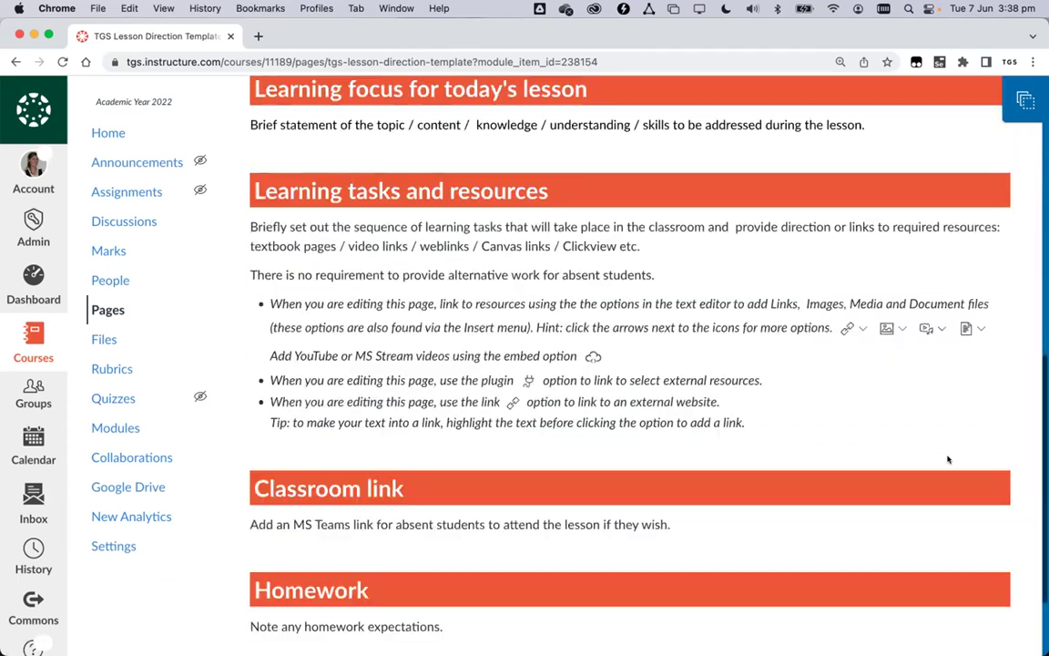
{"action": "scroll", "coordinate": [947, 459], "scroll_direction": "up", "scroll_amount": 4}
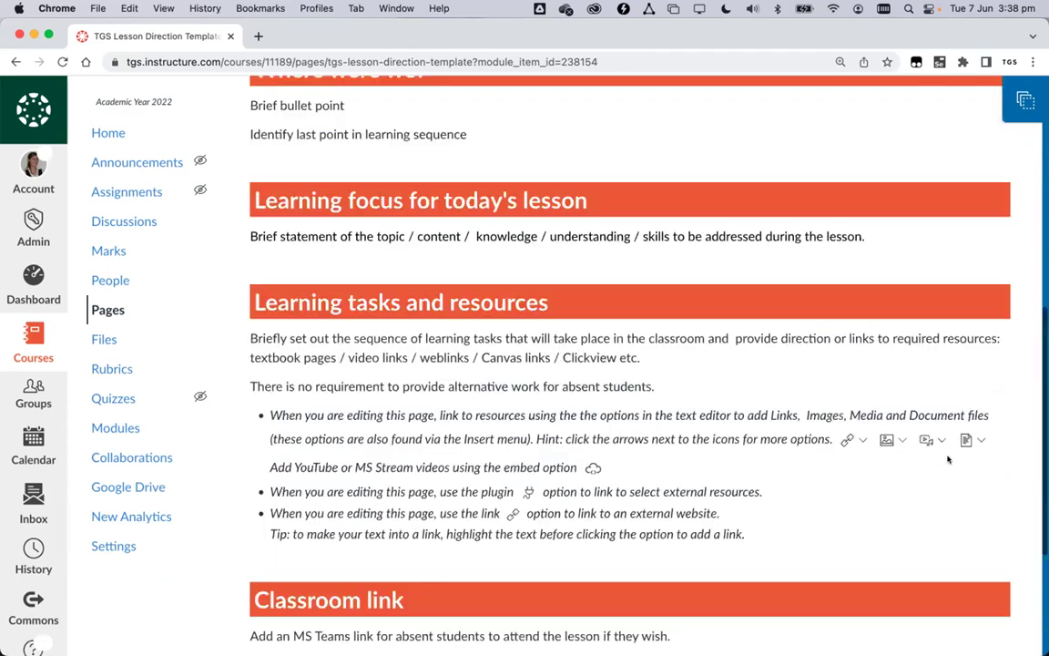
{"action": "scroll", "coordinate": [947, 459], "scroll_direction": "up", "scroll_amount": 1}
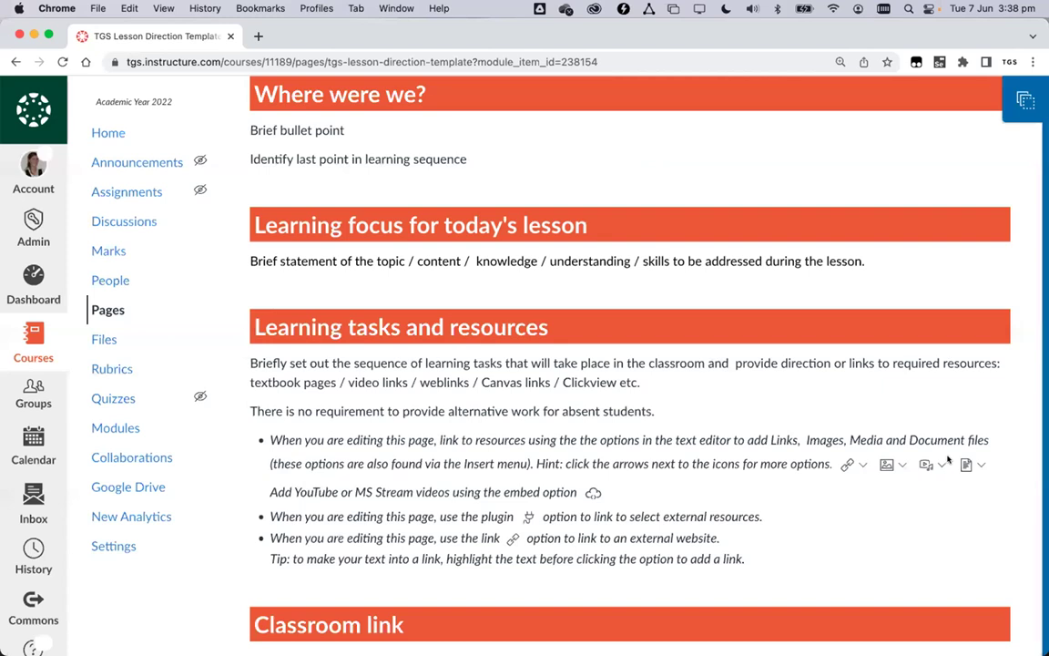
{"action": "scroll", "coordinate": [947, 460], "scroll_direction": "up", "scroll_amount": 3}
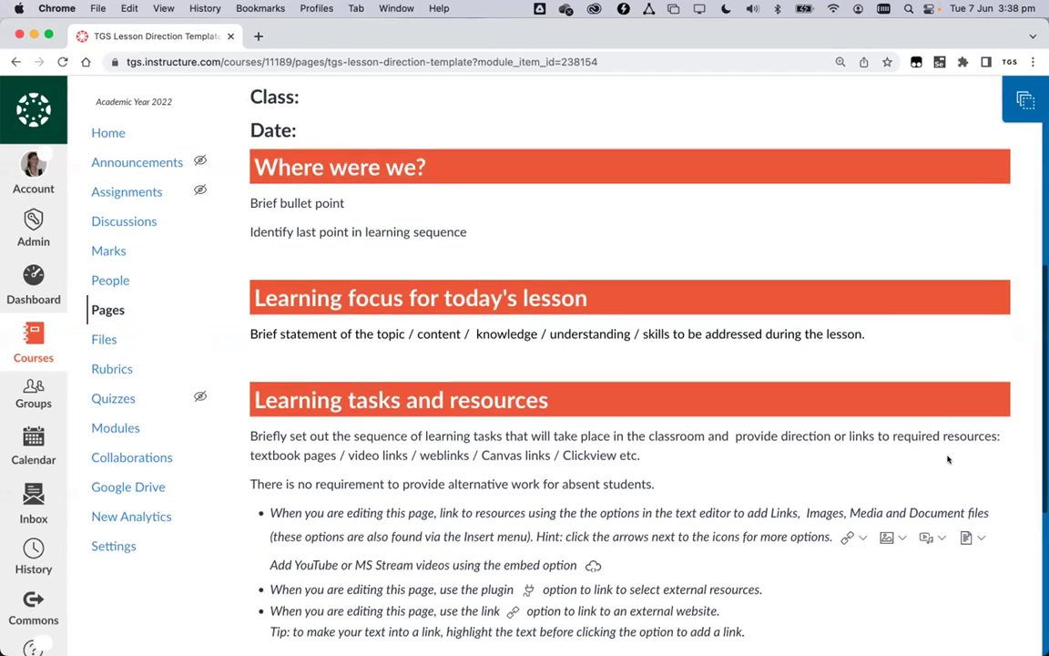
{"action": "scroll", "coordinate": [948, 460], "scroll_direction": "up", "scroll_amount": 3}
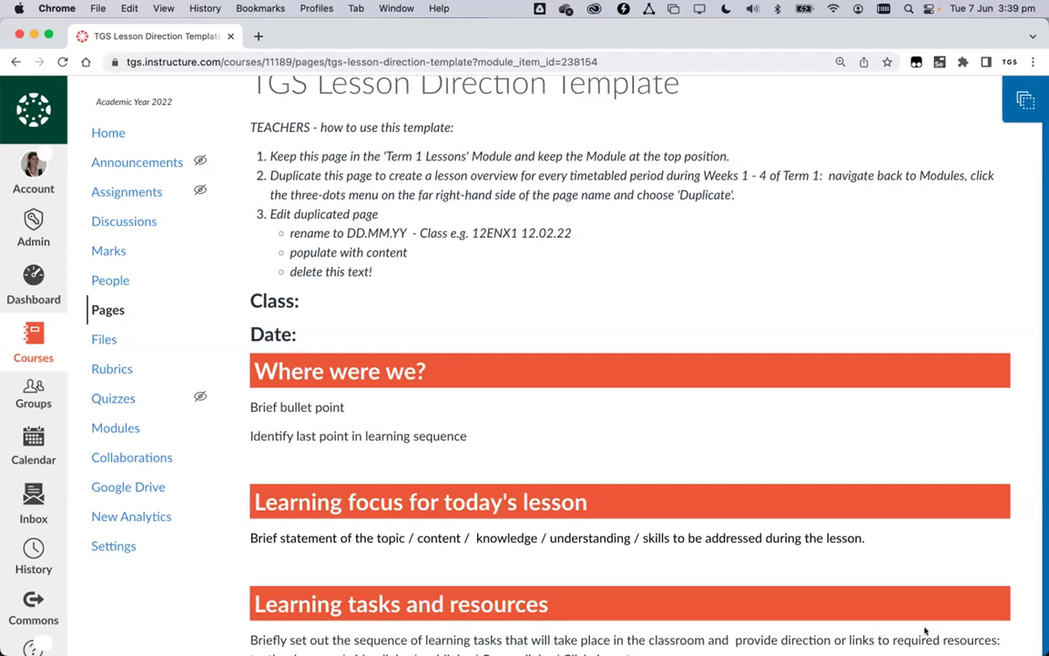
{"action": "scroll", "coordinate": [831, 498], "scroll_direction": "down", "scroll_amount": 1}
{"action": "scroll", "coordinate": [831, 498], "scroll_direction": "down", "scroll_amount": 4}
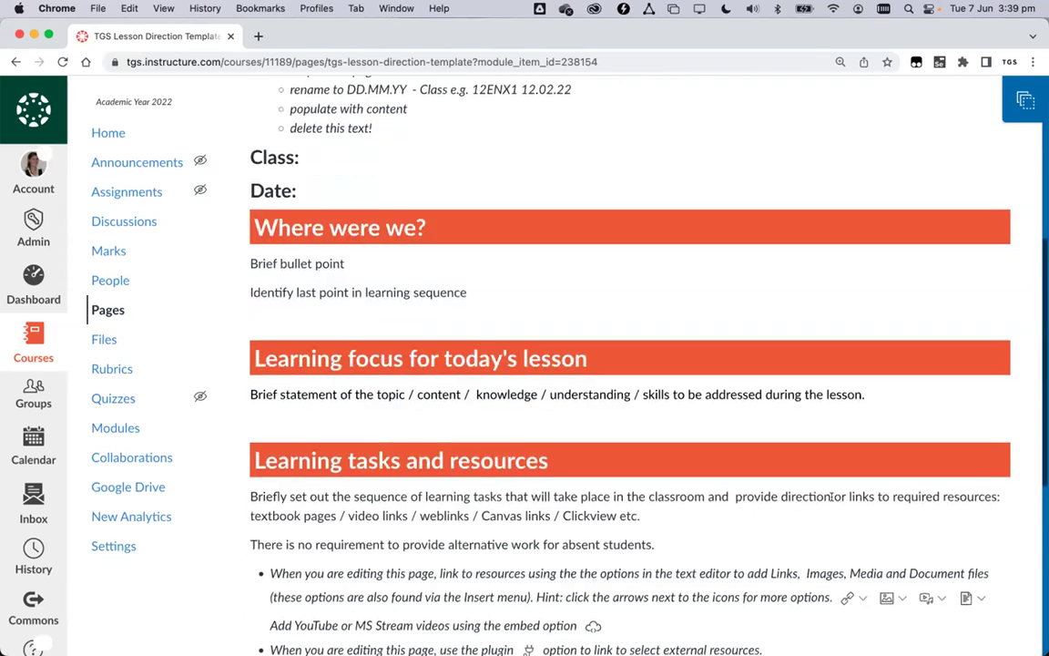
{"action": "scroll", "coordinate": [832, 499], "scroll_direction": "down", "scroll_amount": 1}
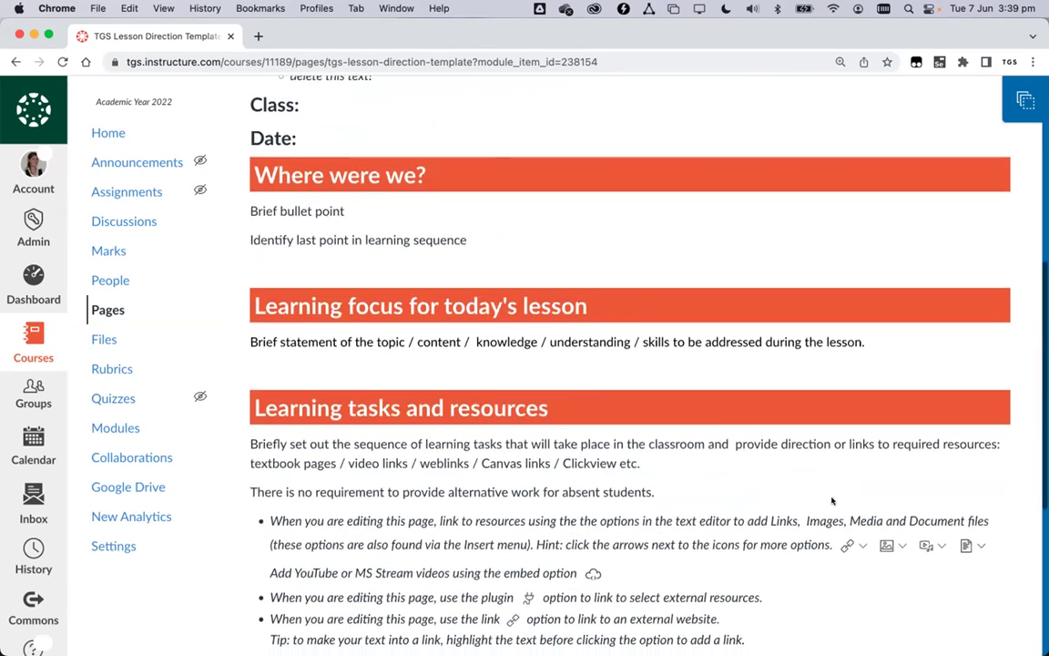
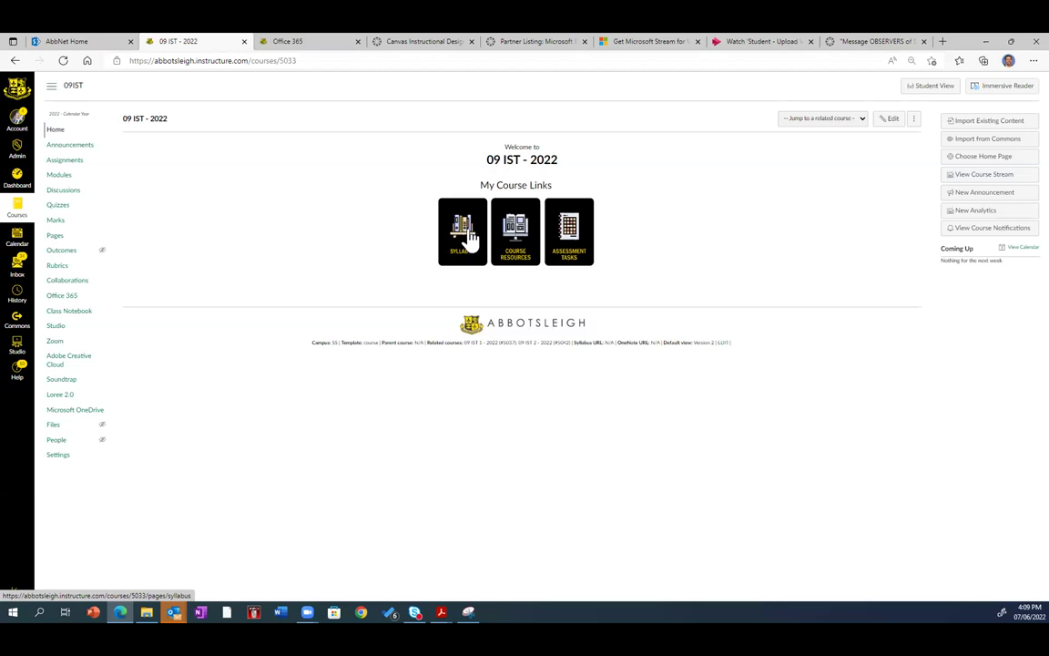
- View the Syllabus page of the 09 IST - 2022 course, then return to the course home page
{"action": "left_click", "coordinate": [465, 235]}
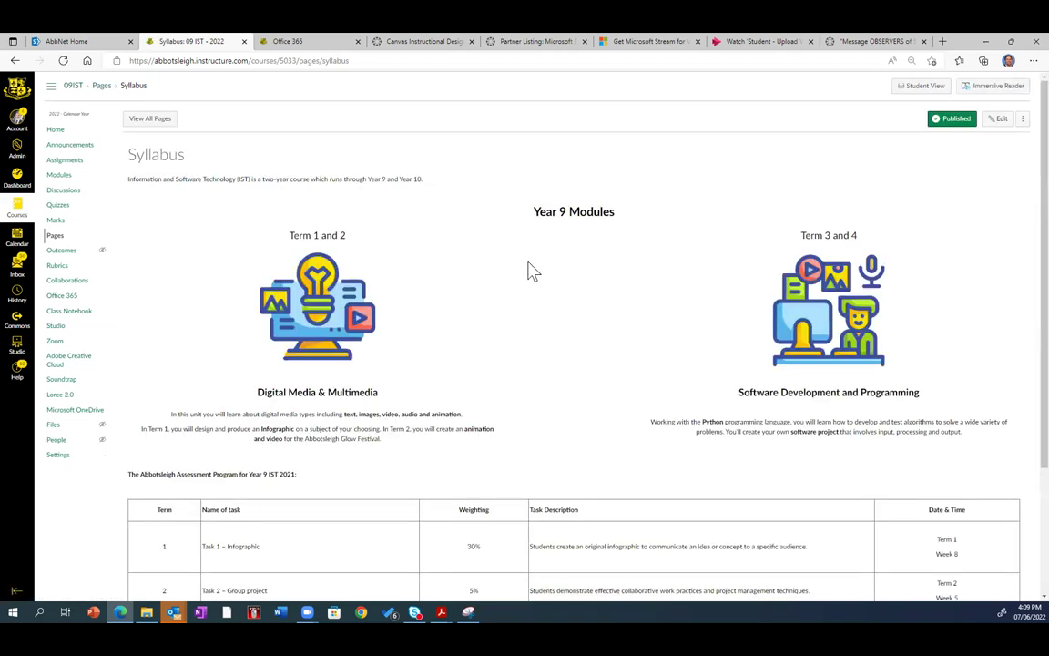
{"action": "scroll", "coordinate": [539, 274], "scroll_direction": "down", "scroll_amount": 3}
{"action": "scroll", "coordinate": [538, 274], "scroll_direction": "up", "scroll_amount": 3}
{"action": "left_click", "coordinate": [15, 61]}
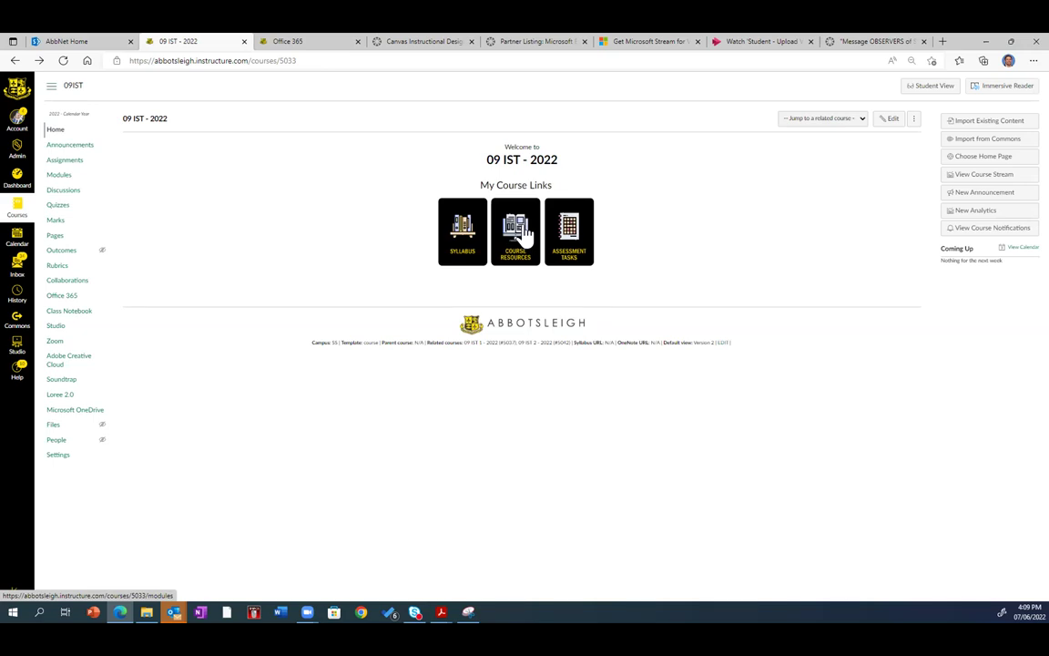
- Open the Course Resources link, look through the course modules, and expand the Stock Resources module
{"action": "left_click", "coordinate": [525, 233]}
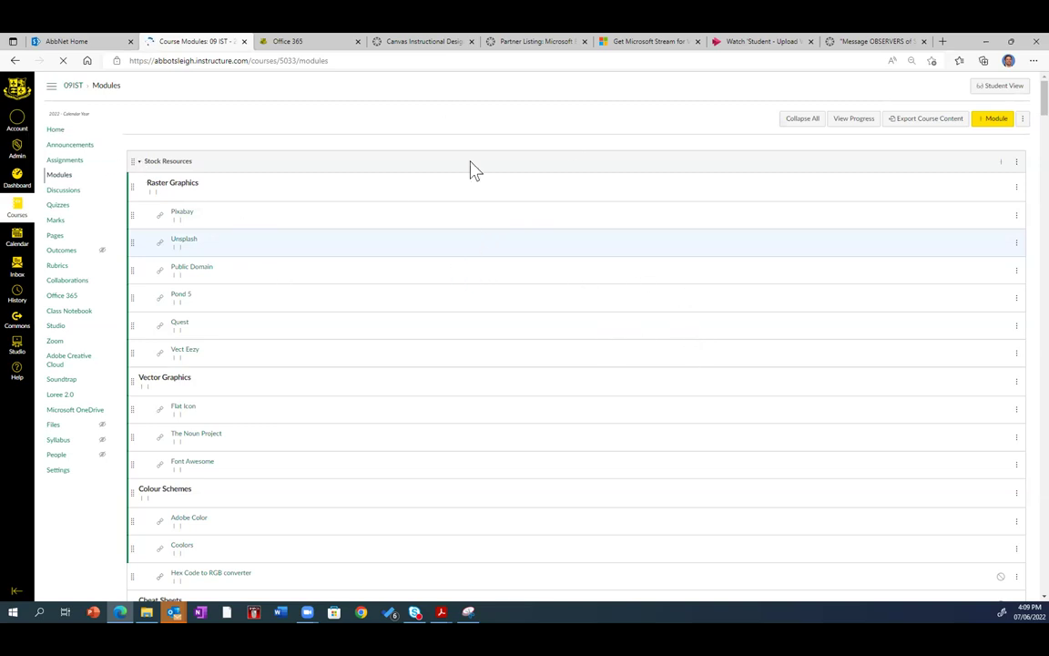
{"action": "scroll", "coordinate": [471, 171], "scroll_direction": "down", "scroll_amount": 5}
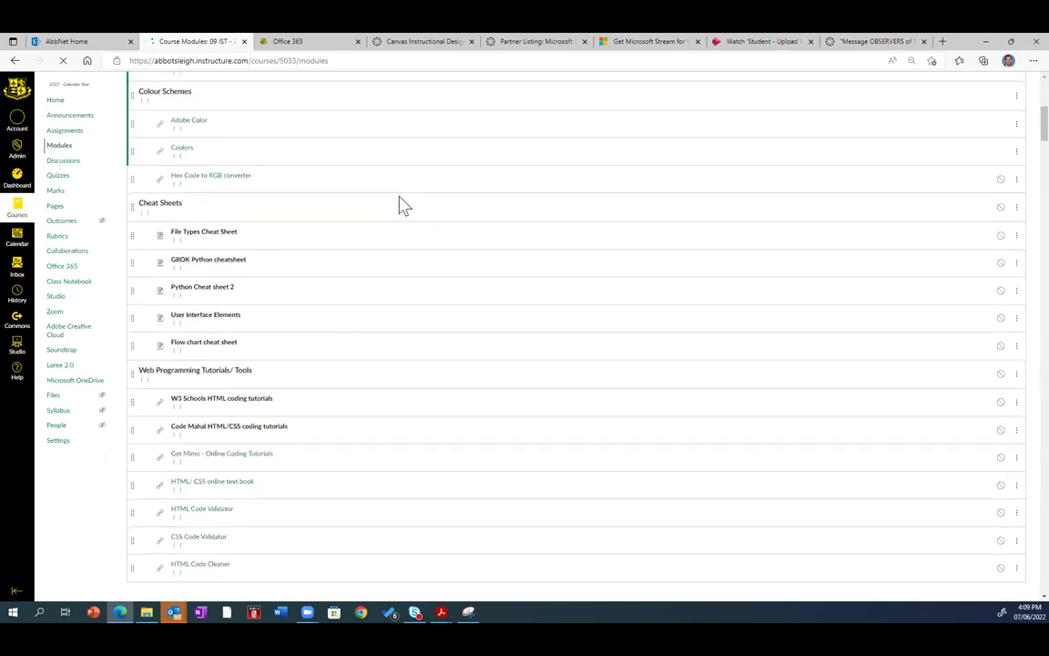
{"action": "scroll", "coordinate": [404, 205], "scroll_direction": "down", "scroll_amount": 8}
{"action": "scroll", "coordinate": [471, 338], "scroll_direction": "down", "scroll_amount": 15}
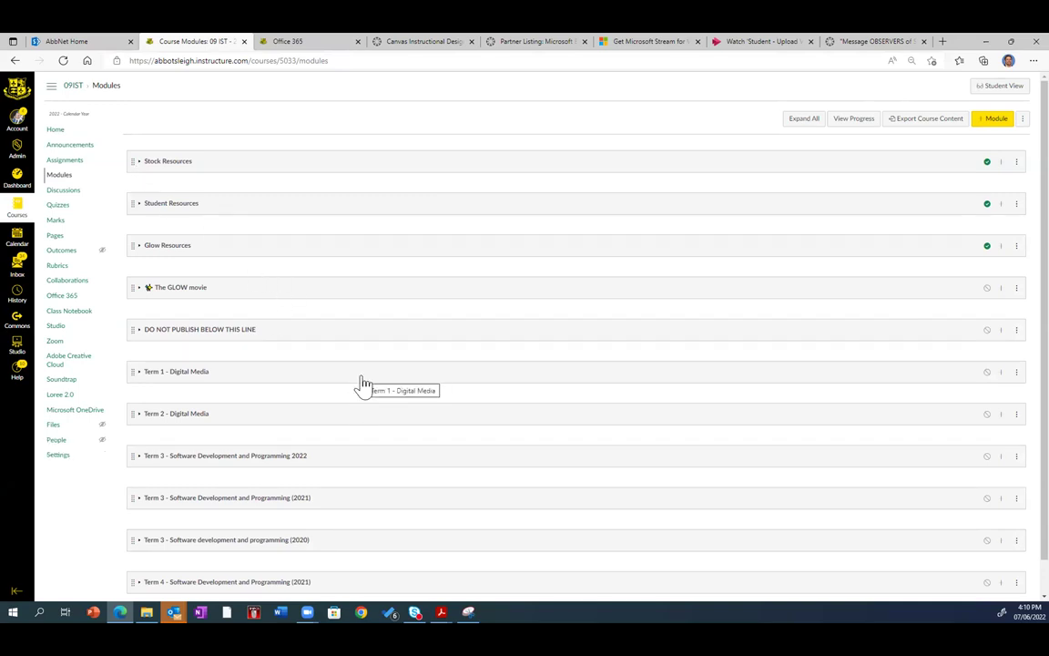
{"action": "left_click", "coordinate": [141, 169]}
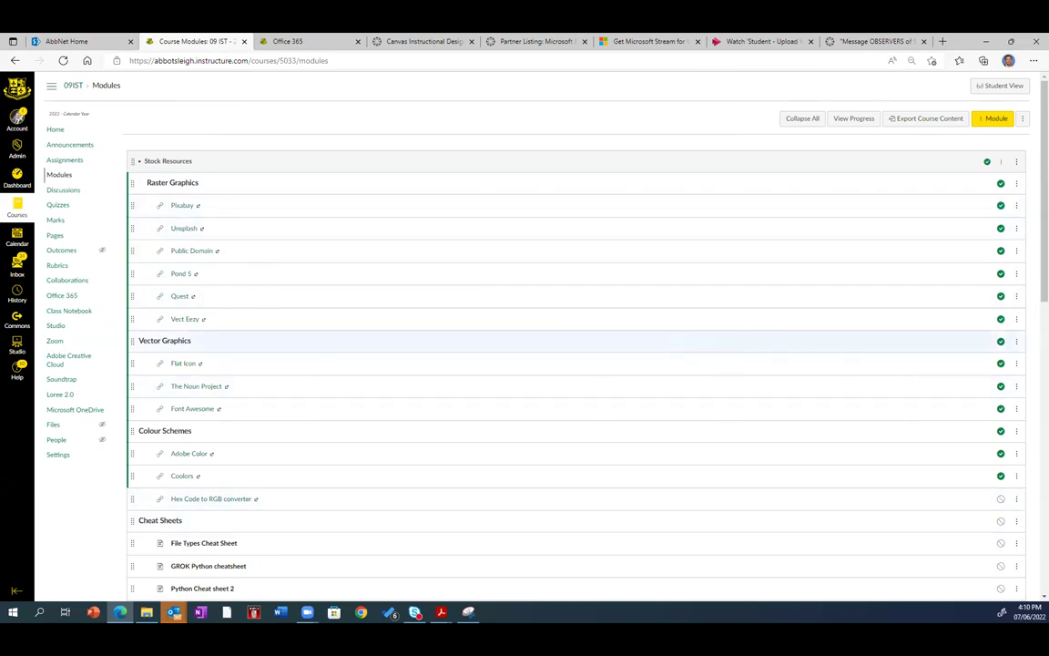
- Return to the 09 IST - 2022 home page, then open the 09 IST 2 - 2022 class course from the dashboard
{"action": "left_click", "coordinate": [56, 131]}
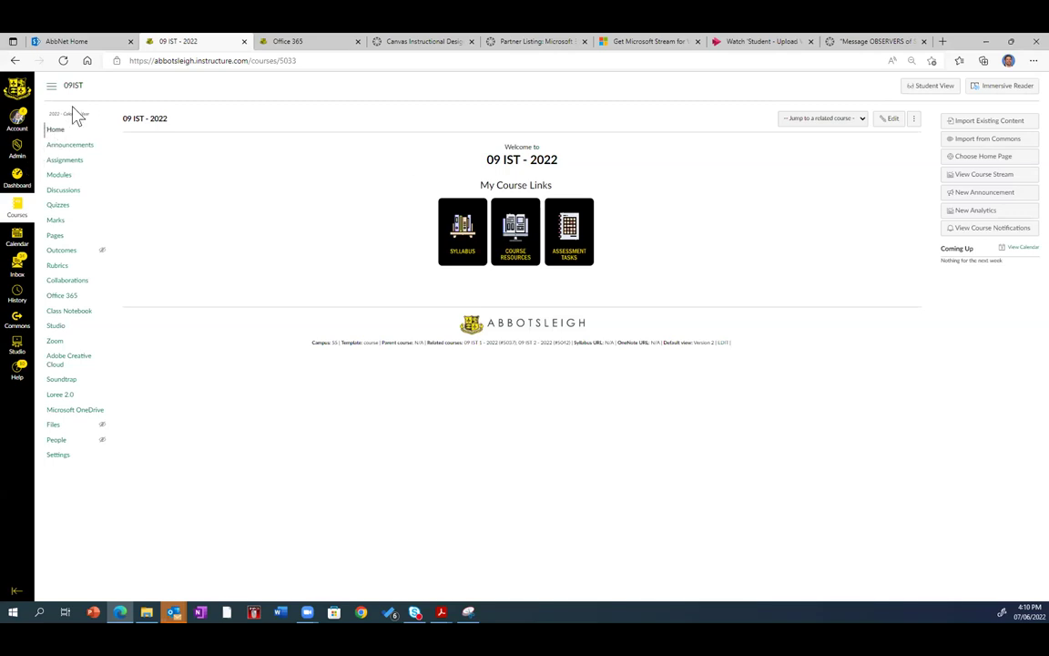
{"action": "left_click", "coordinate": [16, 177]}
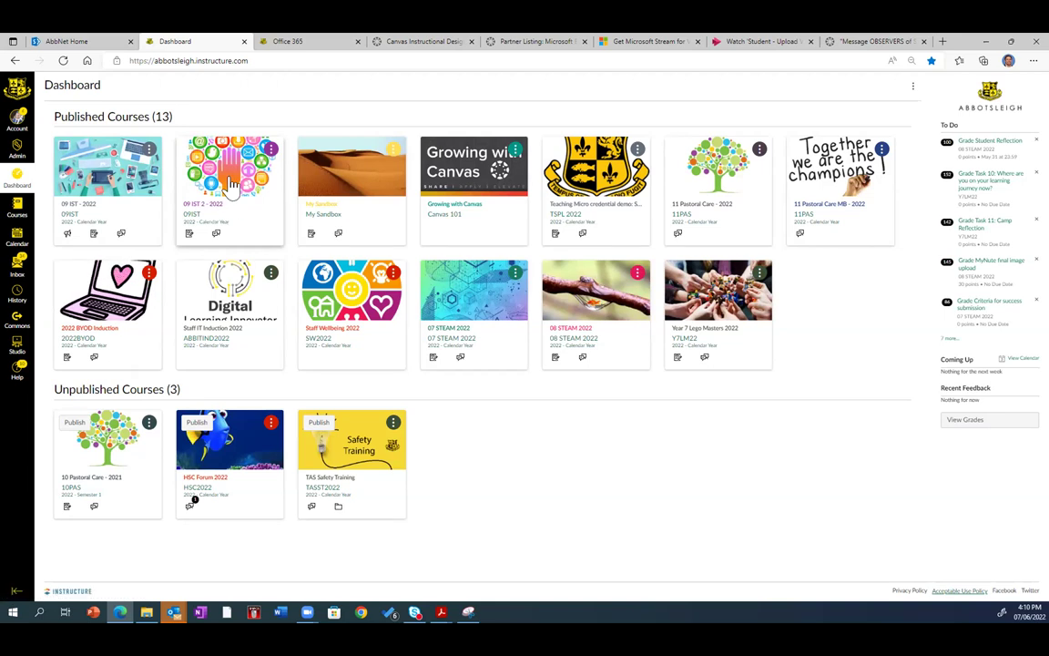
{"action": "left_click", "coordinate": [229, 187]}
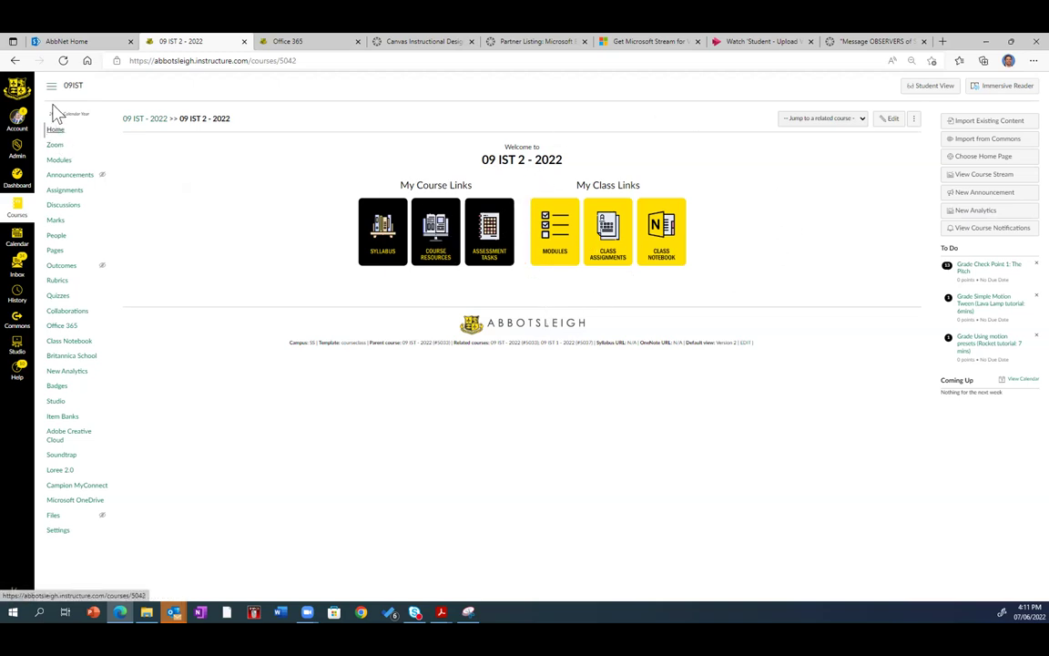
- Open the class modules and look through the weekly lessons in the Term 1 - Digital Media module
{"action": "left_click", "coordinate": [562, 238]}
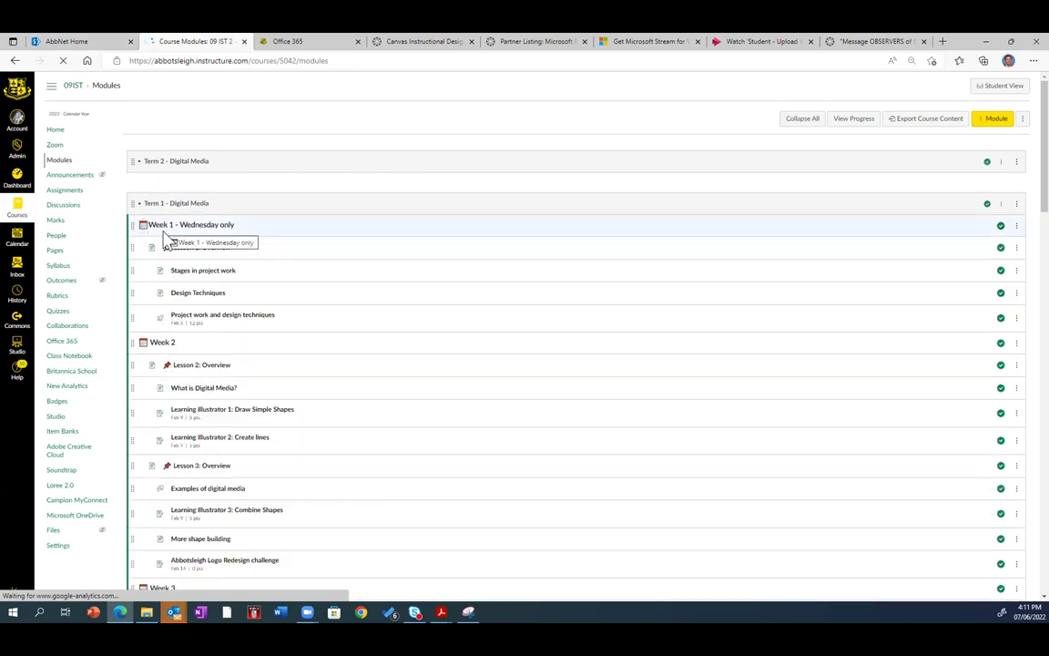
{"action": "scroll", "coordinate": [338, 234], "scroll_direction": "down", "scroll_amount": 2}
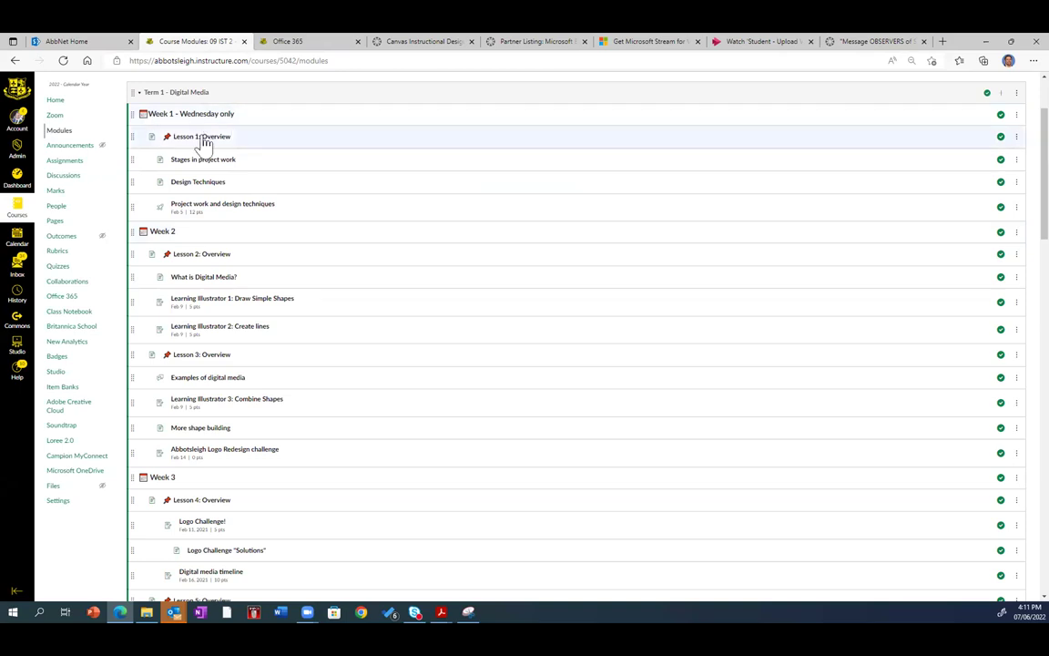
{"action": "left_click_drag", "start_coordinate": [178, 141], "coordinate": [178, 166]}
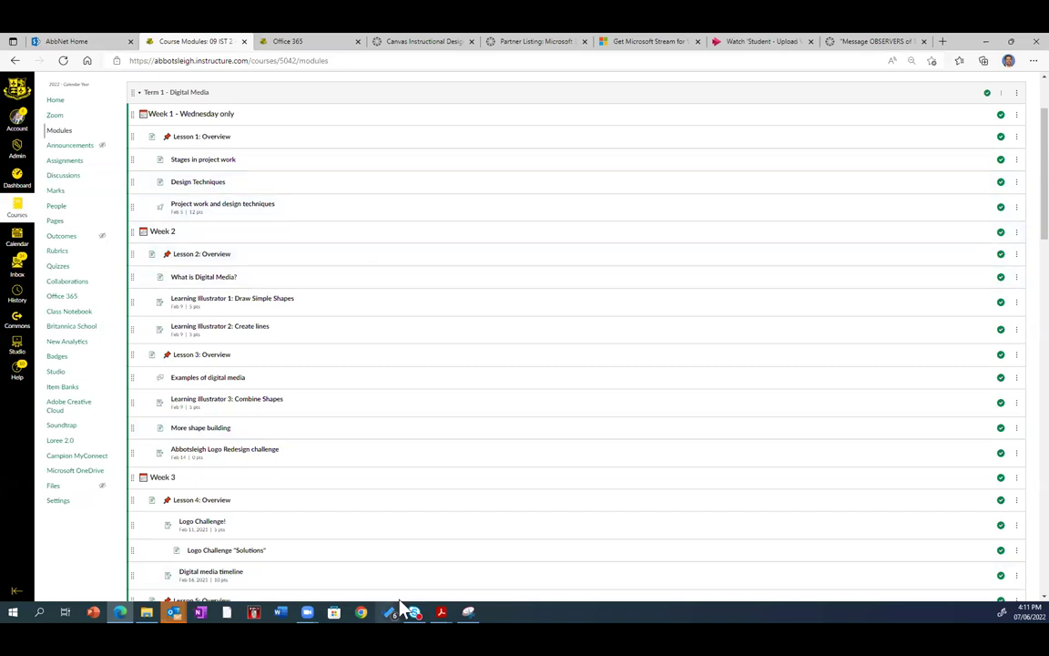
{"action": "scroll", "coordinate": [364, 235], "scroll_direction": "down", "scroll_amount": 2}
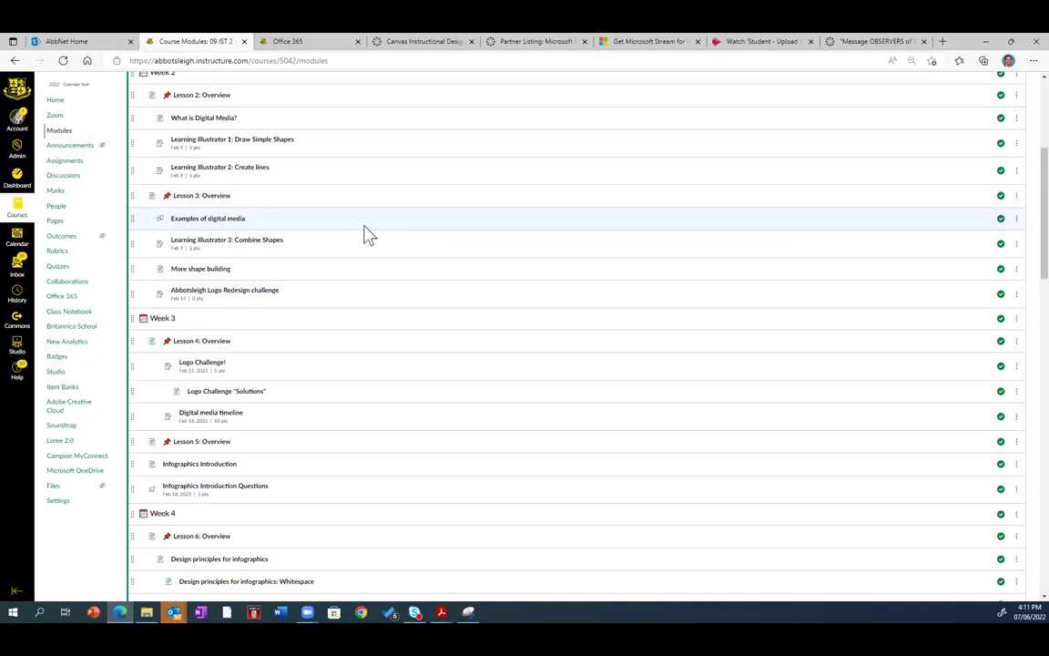
{"action": "scroll", "coordinate": [485, 446], "scroll_direction": "down", "scroll_amount": 10}
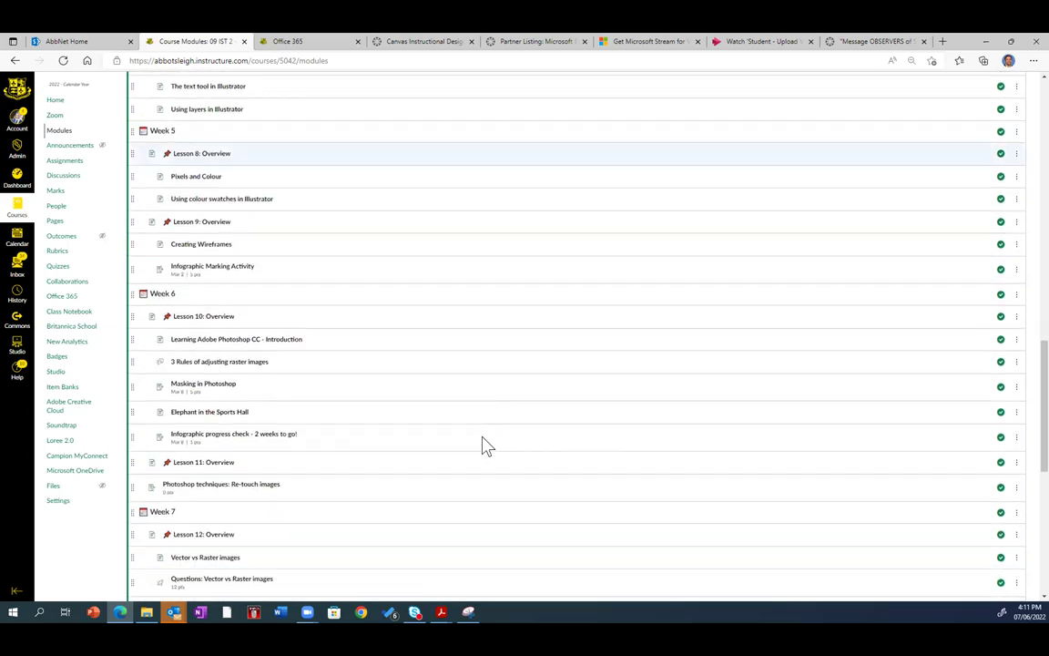
- Look through the Week 5 to Week 9 lessons of the Term 1 - Digital Media module, then return to the start of the modules
{"action": "scroll", "coordinate": [386, 527], "scroll_direction": "down", "scroll_amount": 5}
{"action": "scroll", "coordinate": [415, 398], "scroll_direction": "up", "scroll_amount": 4}
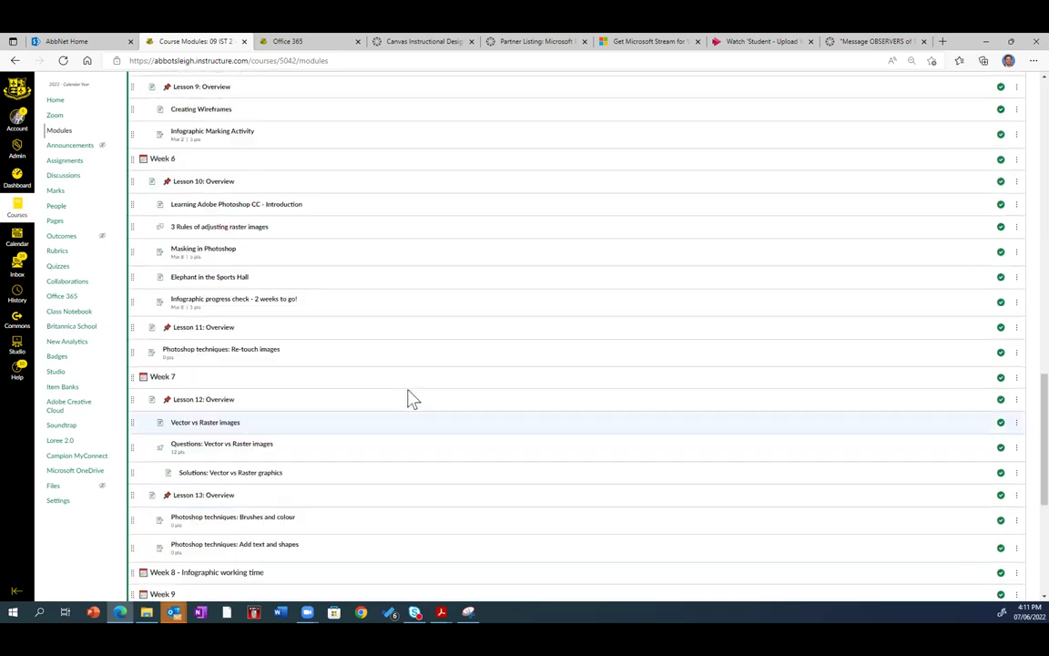
{"action": "scroll", "coordinate": [410, 394], "scroll_direction": "down", "scroll_amount": 5}
{"action": "scroll", "coordinate": [406, 383], "scroll_direction": "up", "scroll_amount": 20}
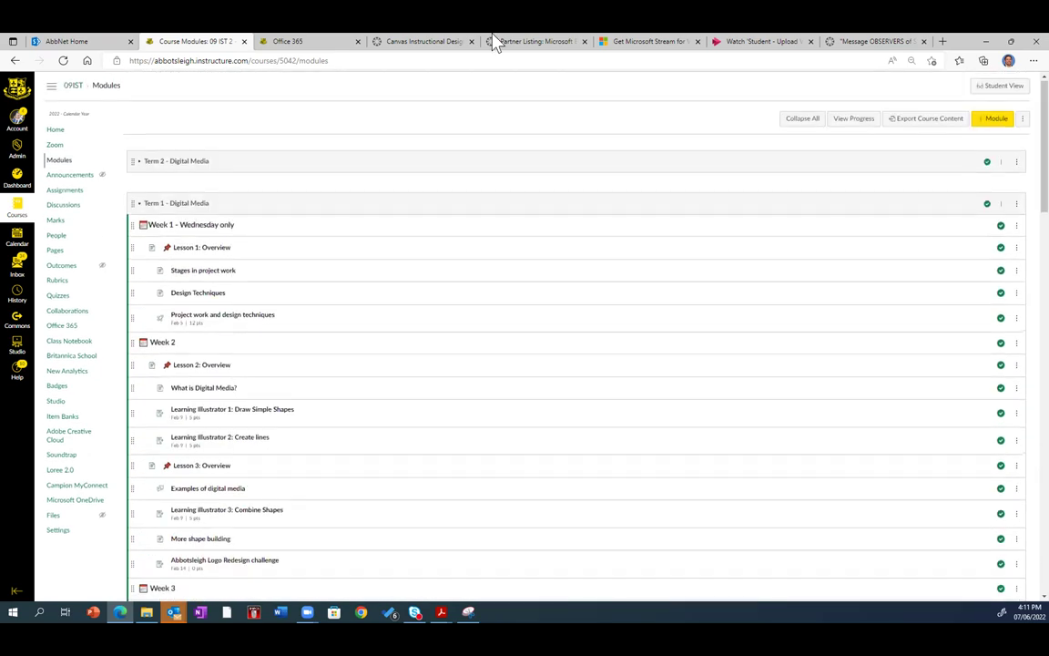
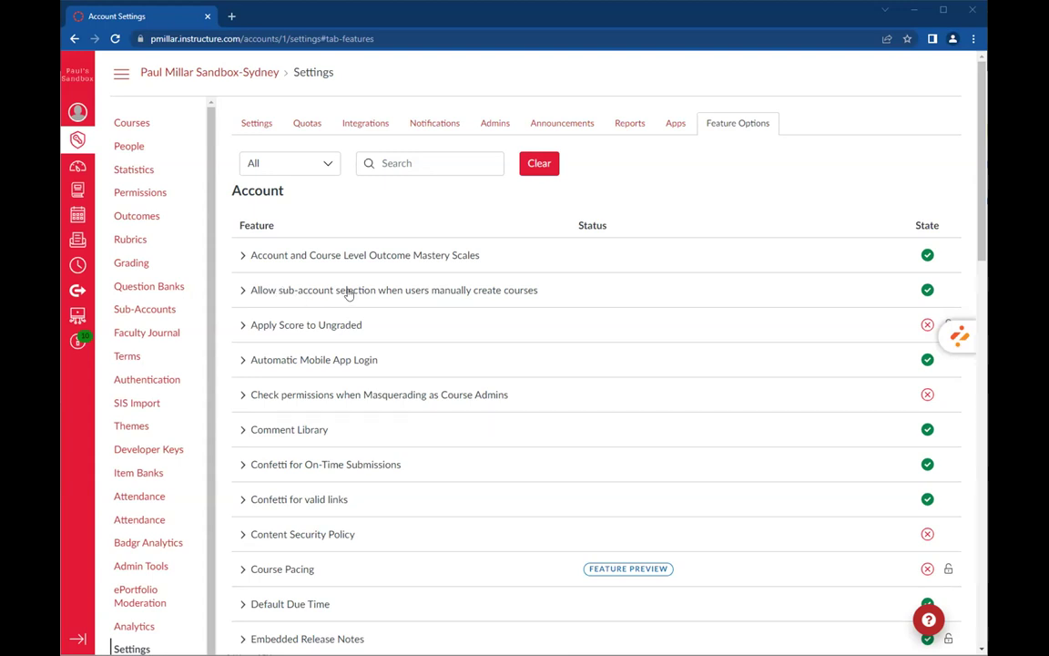
- Expand the descriptions of the Comment Library, Automatic Mobile App Login and Apply Score to Ungraded features in the account's feature options
{"action": "scroll", "coordinate": [382, 330], "scroll_direction": "down", "scroll_amount": 1}
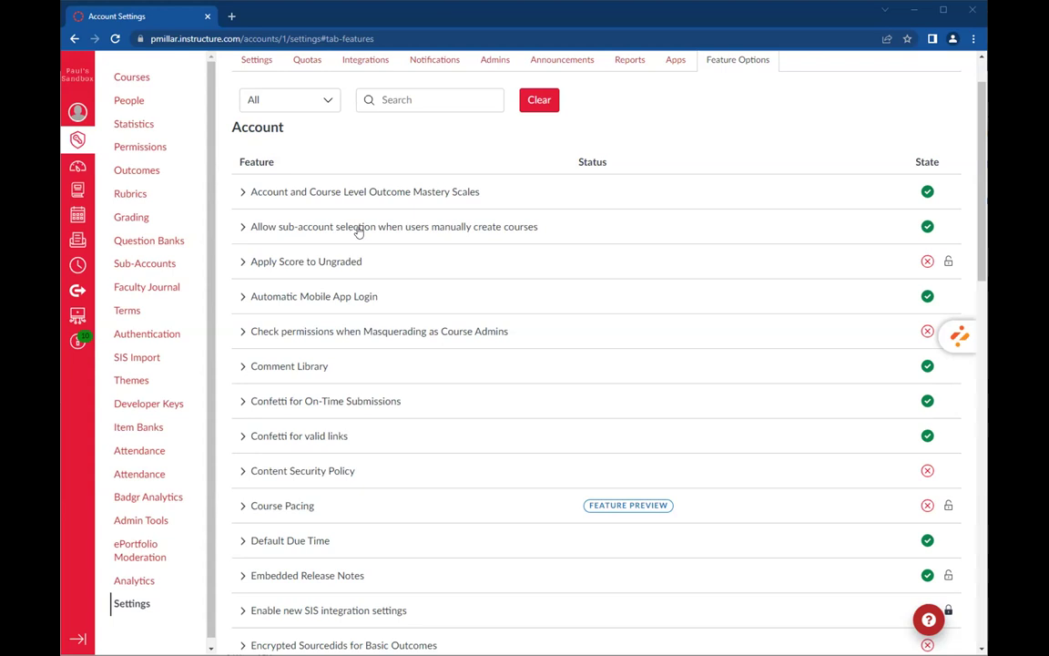
{"action": "scroll", "coordinate": [711, 273], "scroll_direction": "up", "scroll_amount": 1}
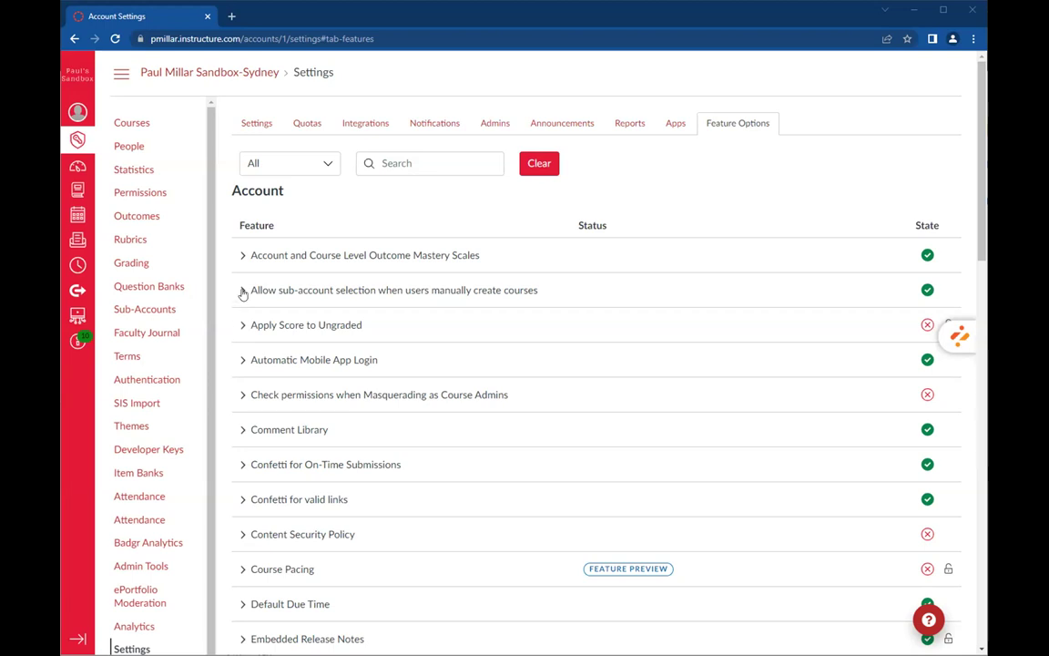
{"action": "left_click", "coordinate": [240, 430]}
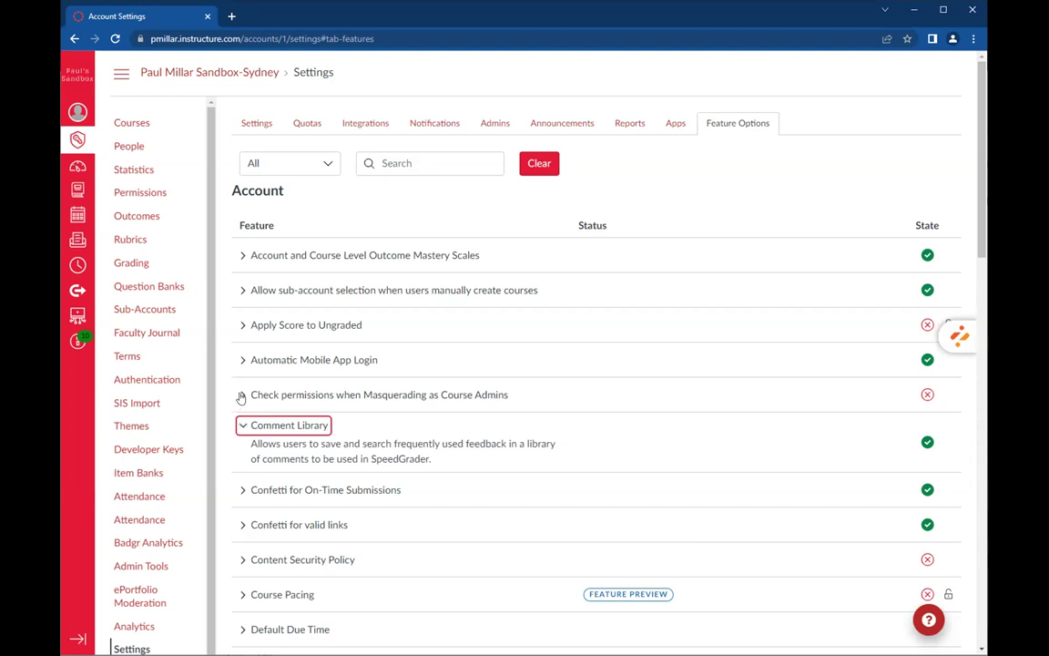
{"action": "left_click", "coordinate": [242, 361]}
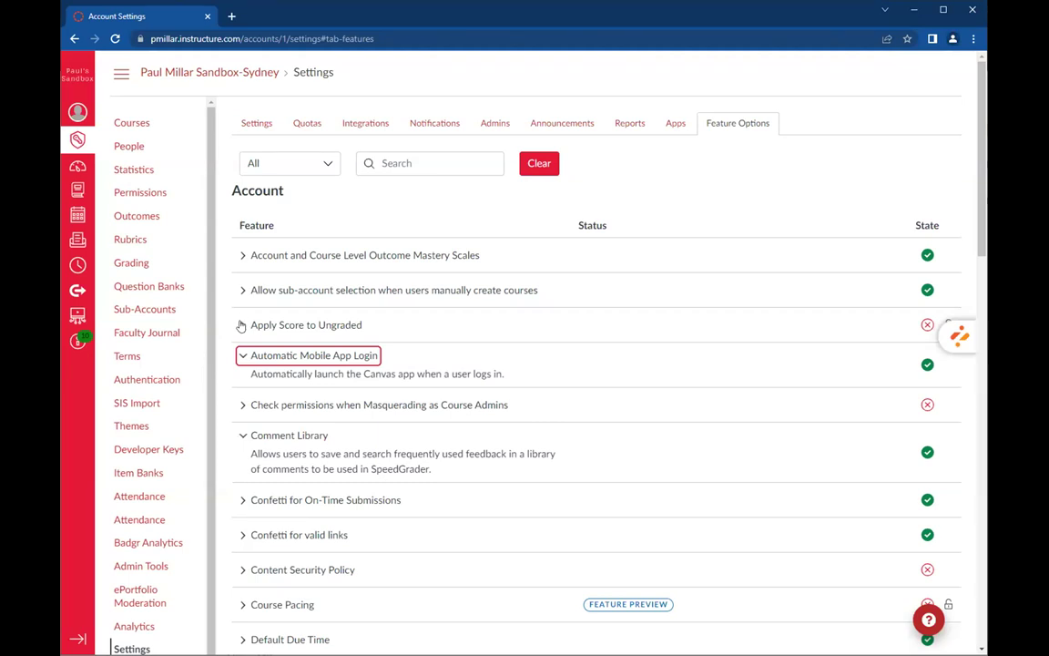
{"action": "scroll", "coordinate": [258, 401], "scroll_direction": "down", "scroll_amount": 3}
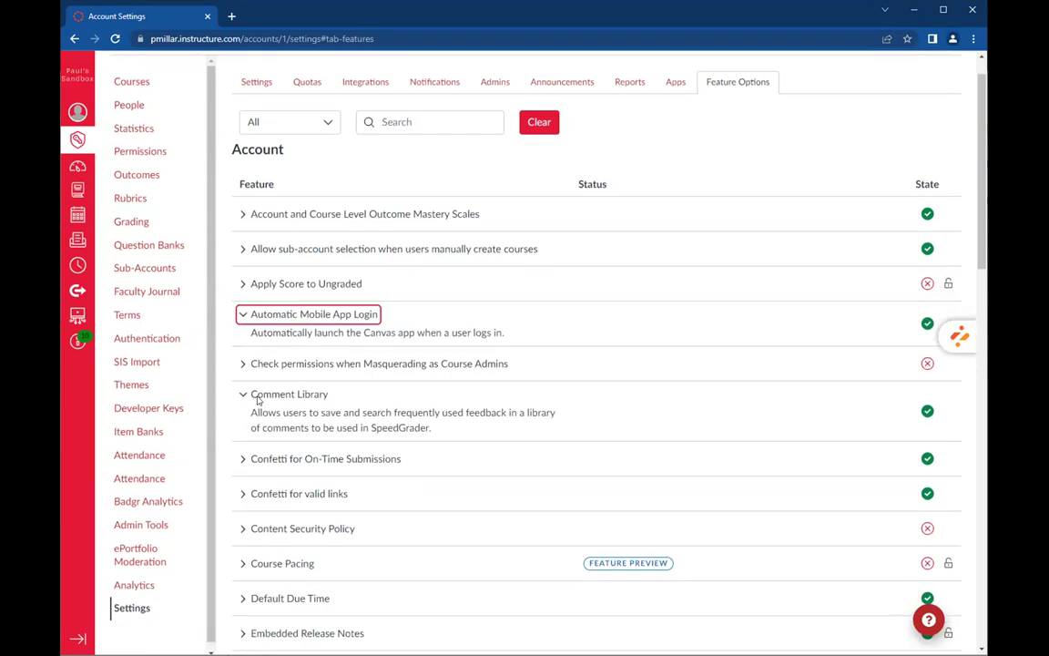
{"action": "scroll", "coordinate": [262, 387], "scroll_direction": "up", "scroll_amount": 1}
{"action": "scroll", "coordinate": [264, 381], "scroll_direction": "up", "scroll_amount": 1}
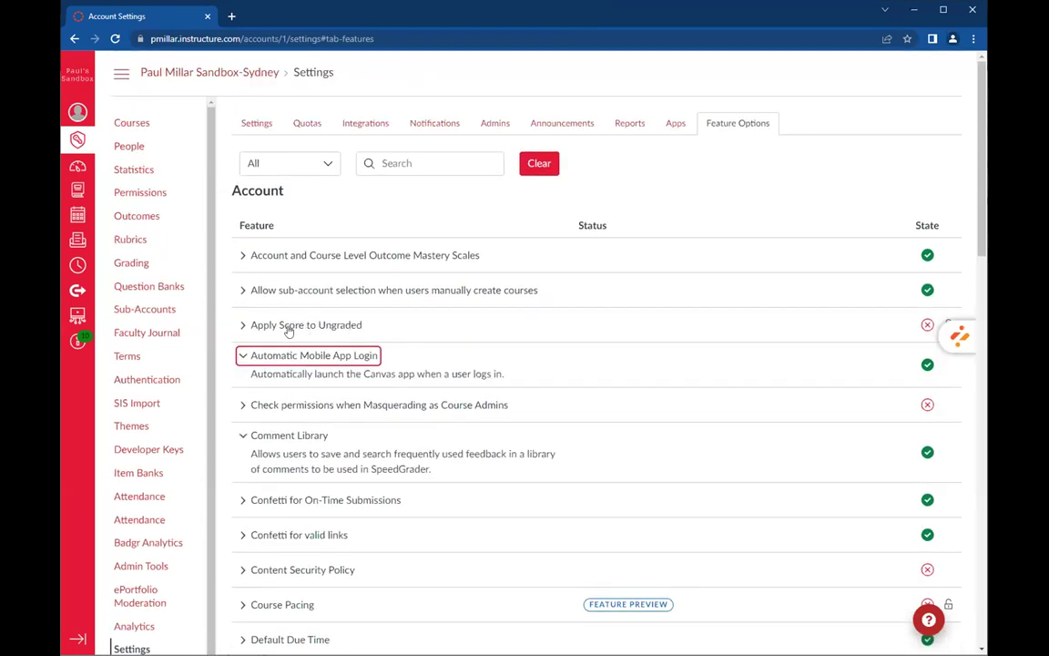
{"action": "left_click", "coordinate": [242, 325]}
- Look through the Account feature options and their states down to the Course section, then return to the start of the list
{"action": "scroll", "coordinate": [396, 352], "scroll_direction": "down", "scroll_amount": 2}
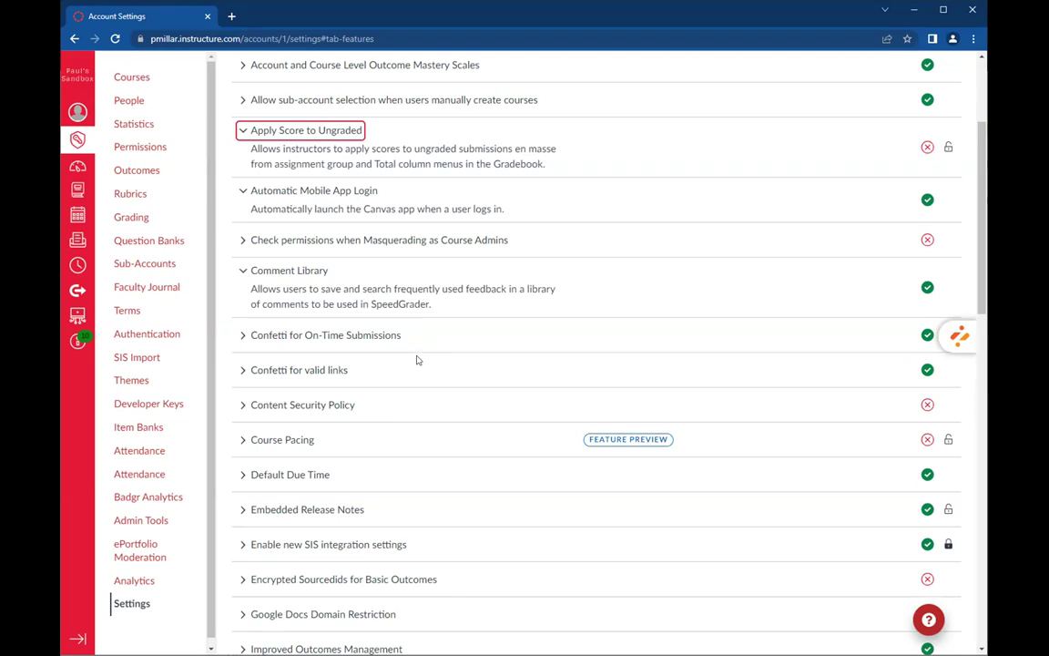
{"action": "scroll", "coordinate": [427, 345], "scroll_direction": "down", "scroll_amount": 1}
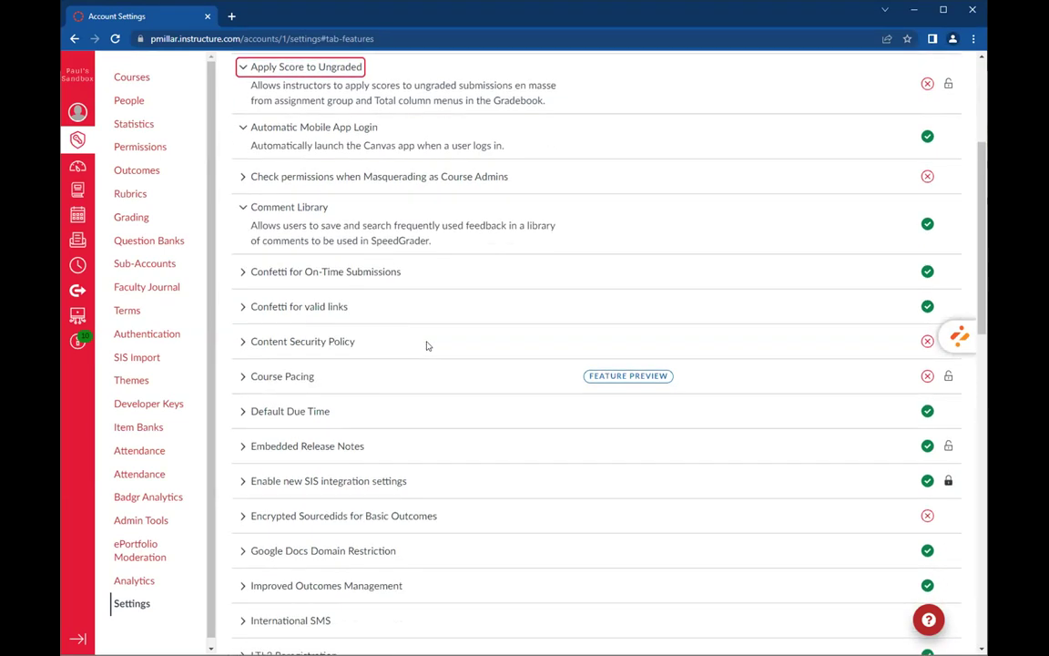
{"action": "scroll", "coordinate": [427, 345], "scroll_direction": "up", "scroll_amount": 1}
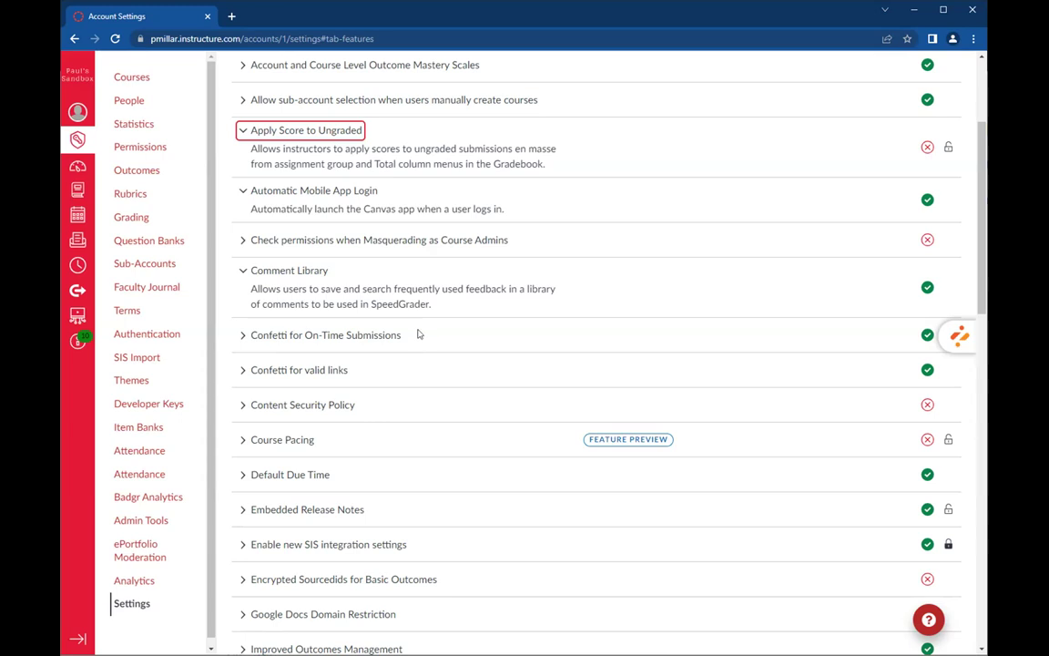
{"action": "scroll", "coordinate": [417, 334], "scroll_direction": "down", "scroll_amount": 1}
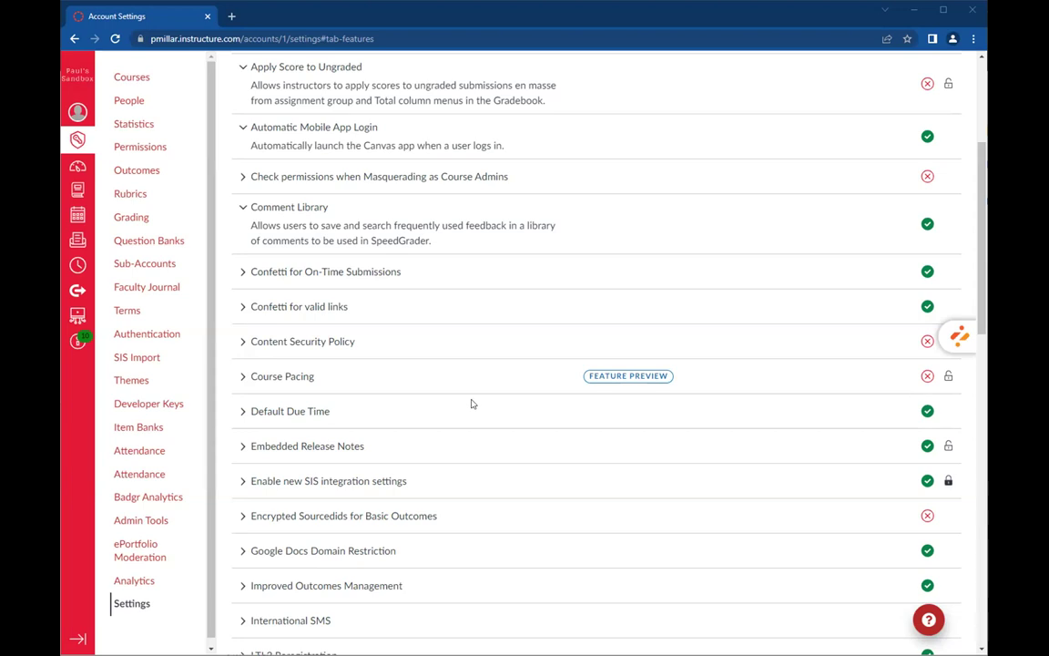
{"action": "scroll", "coordinate": [478, 446], "scroll_direction": "down", "scroll_amount": 1}
{"action": "scroll", "coordinate": [478, 446], "scroll_direction": "down", "scroll_amount": 2}
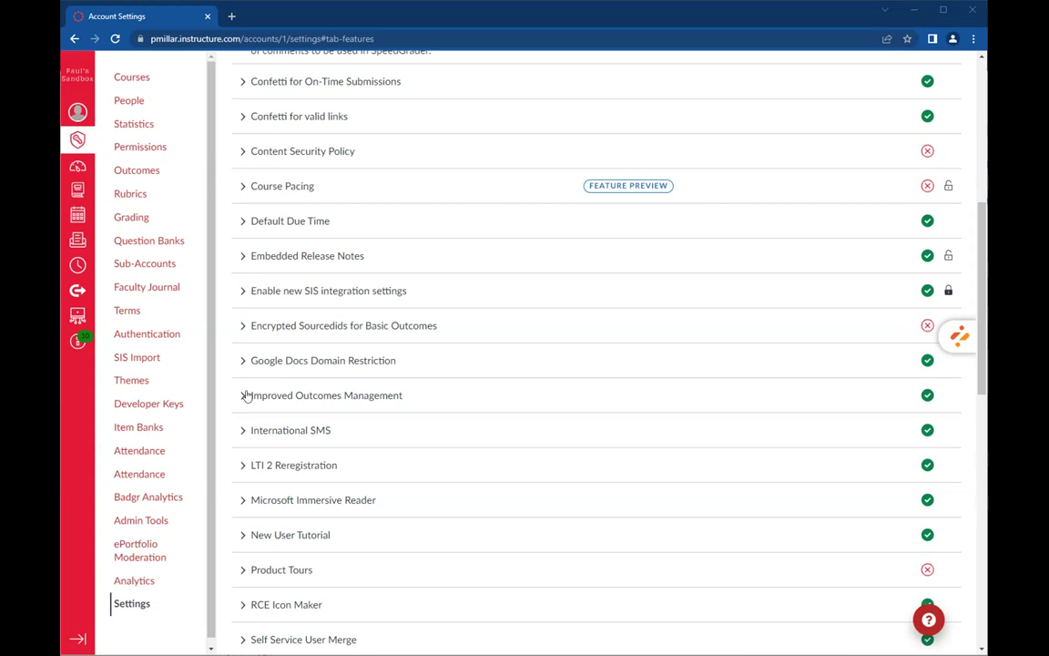
{"action": "scroll", "coordinate": [244, 422], "scroll_direction": "down", "scroll_amount": 1}
{"action": "scroll", "coordinate": [244, 421], "scroll_direction": "down", "scroll_amount": 1}
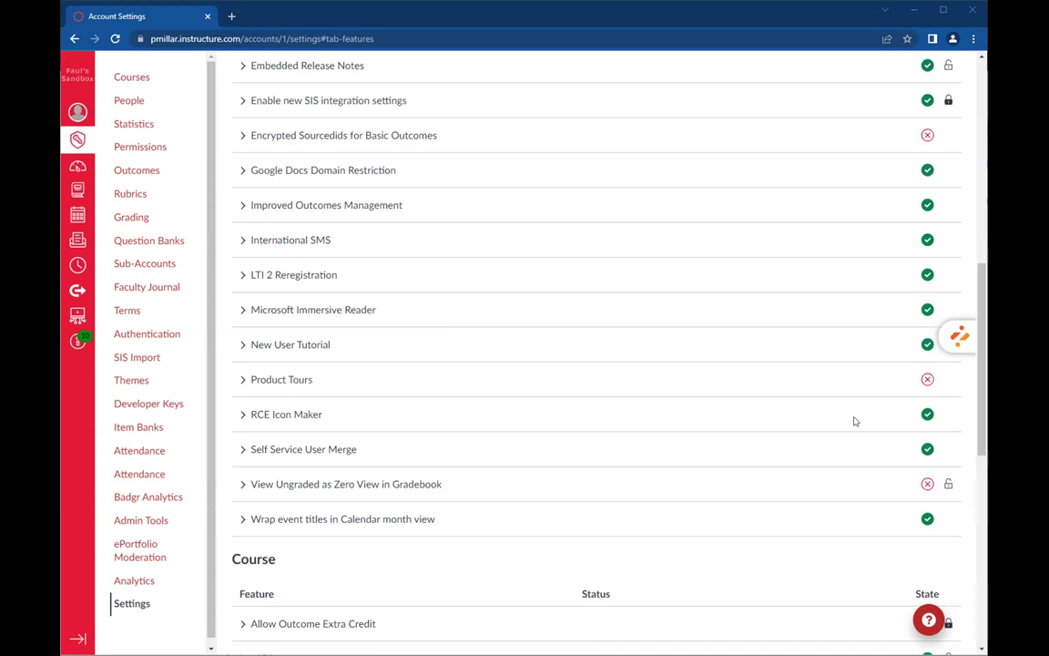
{"action": "scroll", "coordinate": [847, 414], "scroll_direction": "down", "scroll_amount": 3}
{"action": "scroll", "coordinate": [546, 246], "scroll_direction": "up", "scroll_amount": 2}
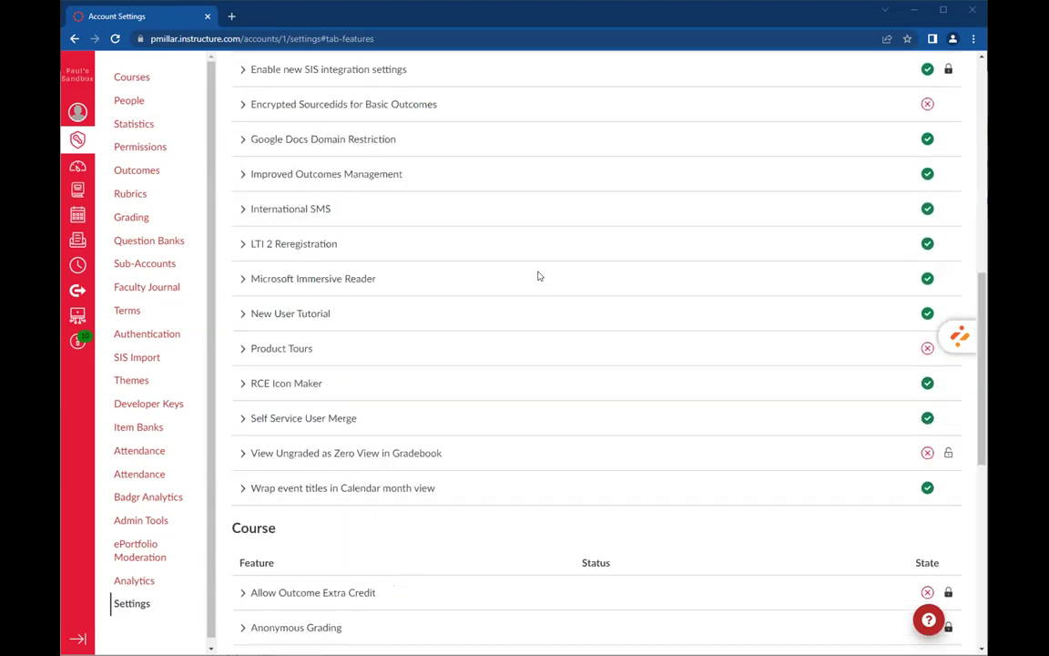
{"action": "scroll", "coordinate": [537, 276], "scroll_direction": "up", "scroll_amount": 10}
{"action": "scroll", "coordinate": [428, 300], "scroll_direction": "down", "scroll_amount": 1}
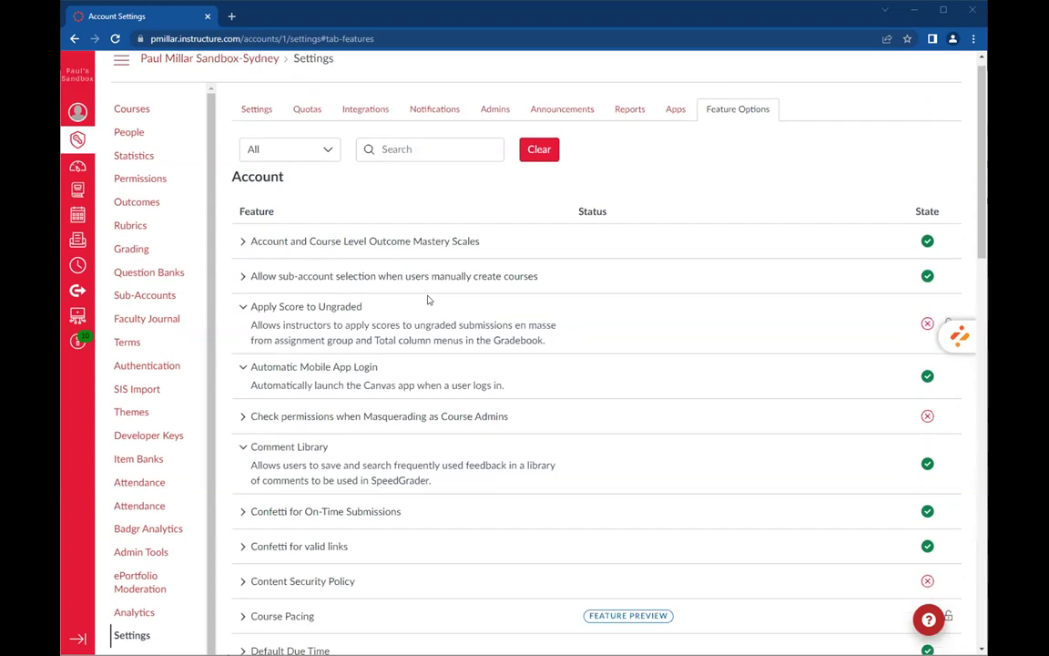
- Review the Course feature options, from Allow Outcome Extra Credit to Student Learning Mastery Markbook, including their states and feature preview labels
{"action": "scroll", "coordinate": [433, 295], "scroll_direction": "down", "scroll_amount": 15}
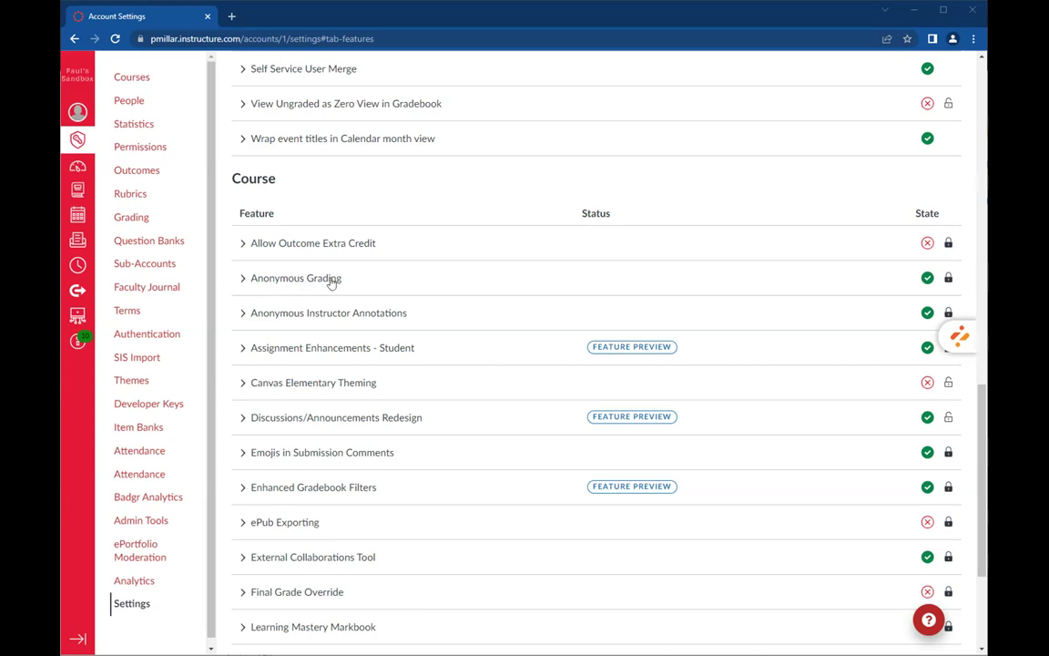
{"action": "scroll", "coordinate": [333, 282], "scroll_direction": "down", "scroll_amount": 1}
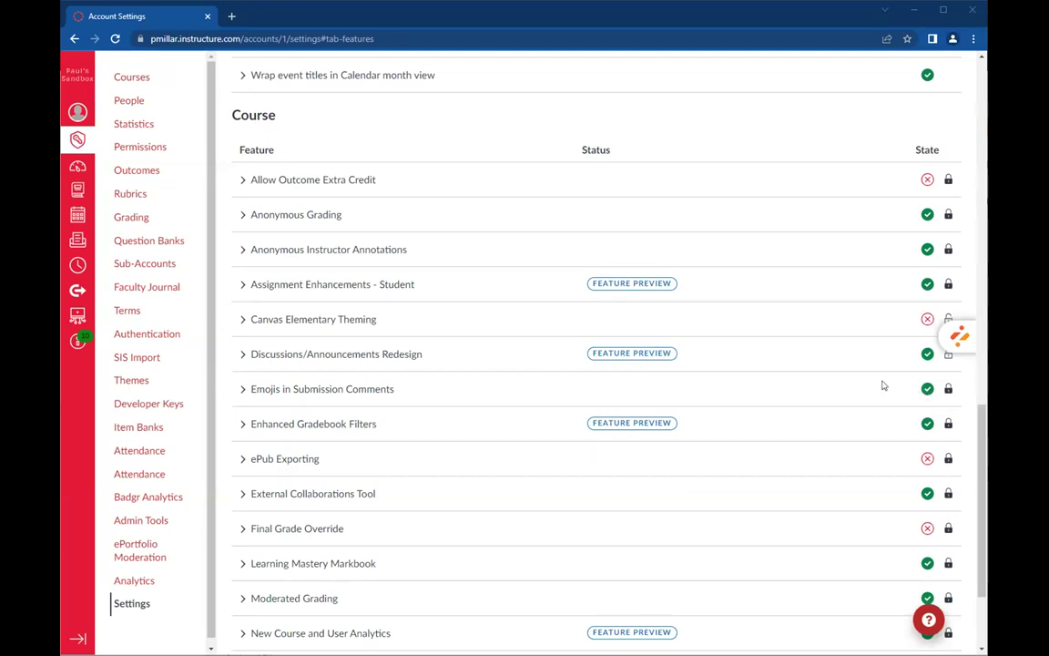
{"action": "scroll", "coordinate": [882, 385], "scroll_direction": "down", "scroll_amount": 1}
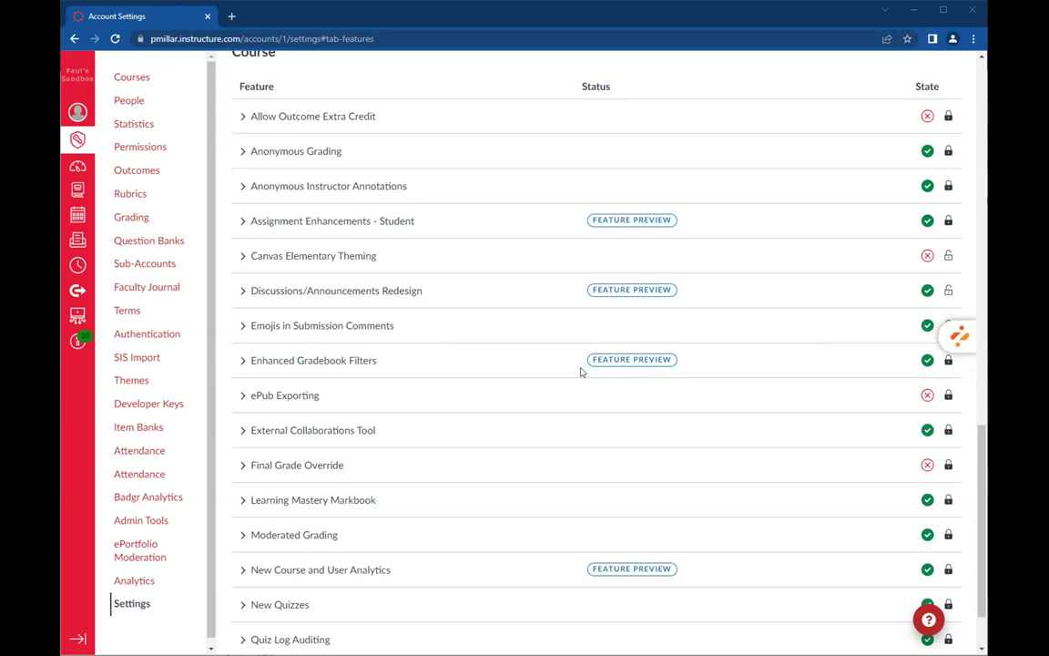
{"action": "scroll", "coordinate": [581, 370], "scroll_direction": "down", "scroll_amount": 2}
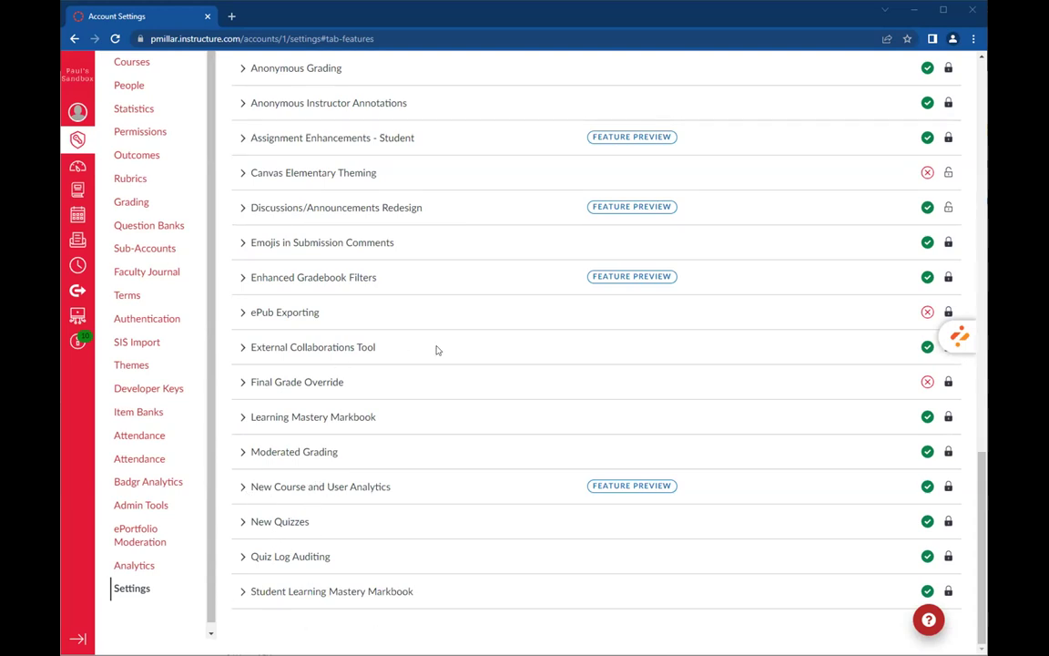
- Return to the Account feature options, expand the Course Pacing feature to read its description, and collapse it again
{"action": "scroll", "coordinate": [436, 350], "scroll_direction": "up", "scroll_amount": 8}
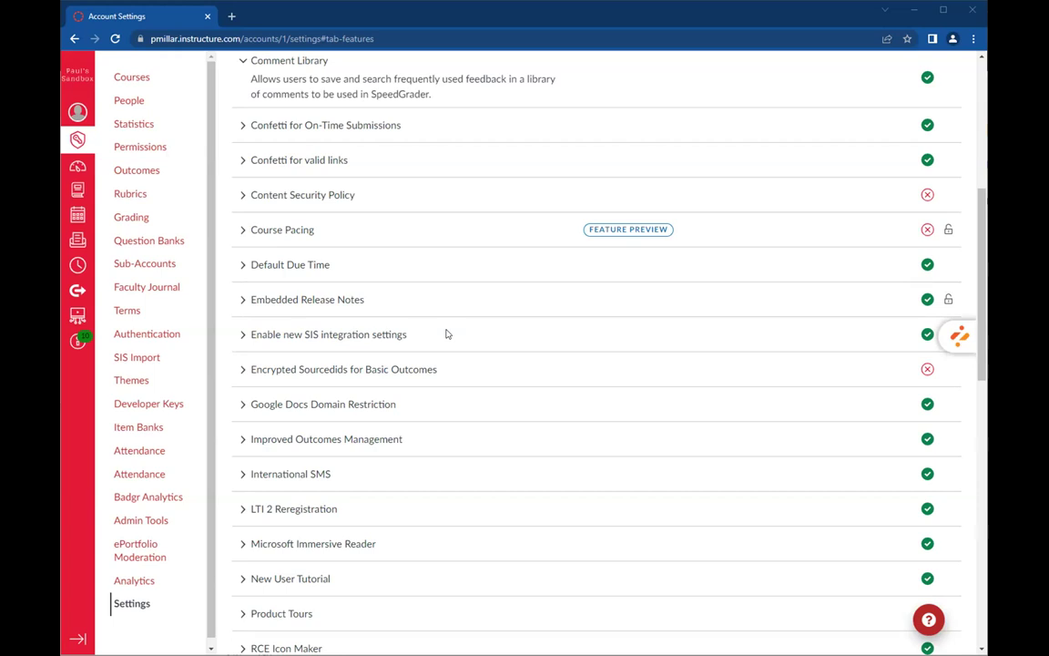
{"action": "scroll", "coordinate": [446, 334], "scroll_direction": "up", "scroll_amount": 3}
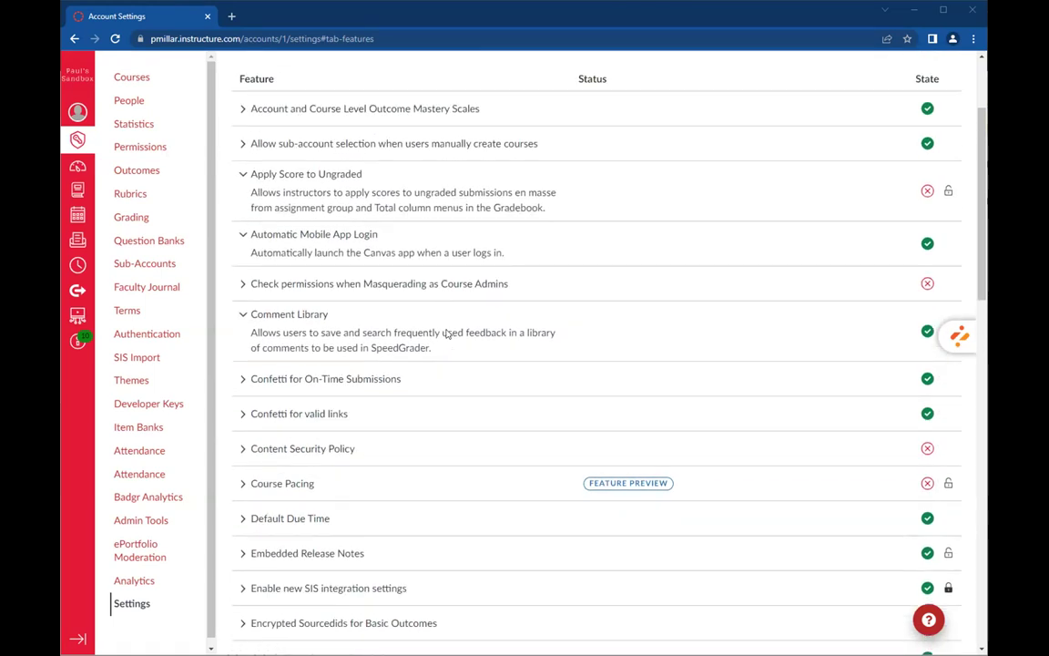
{"action": "scroll", "coordinate": [446, 335], "scroll_direction": "down", "scroll_amount": 1}
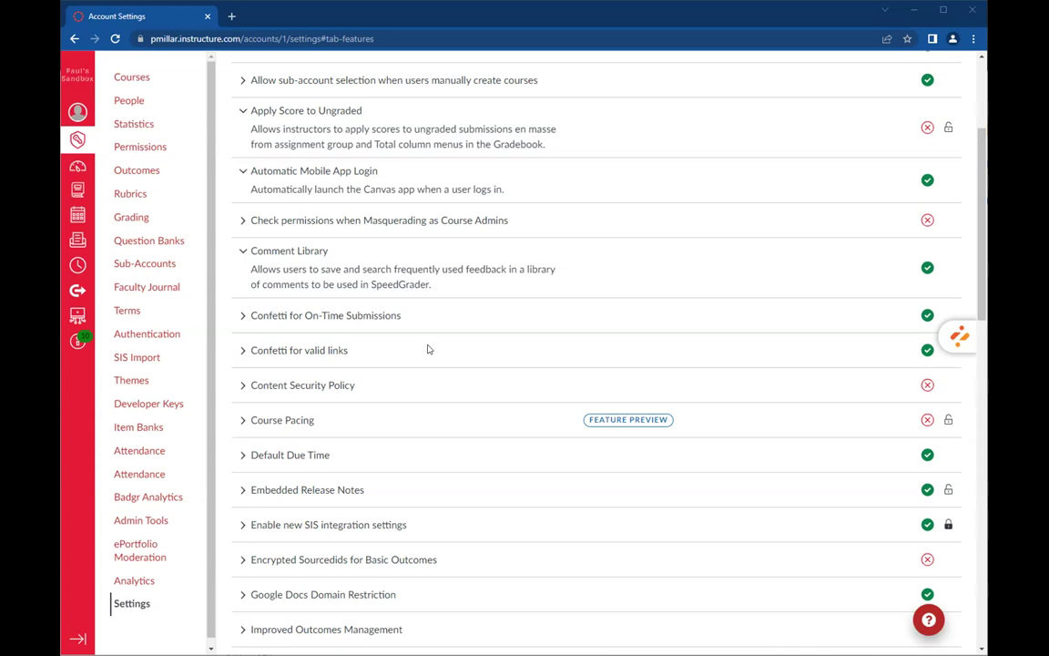
{"action": "left_click", "coordinate": [245, 422]}
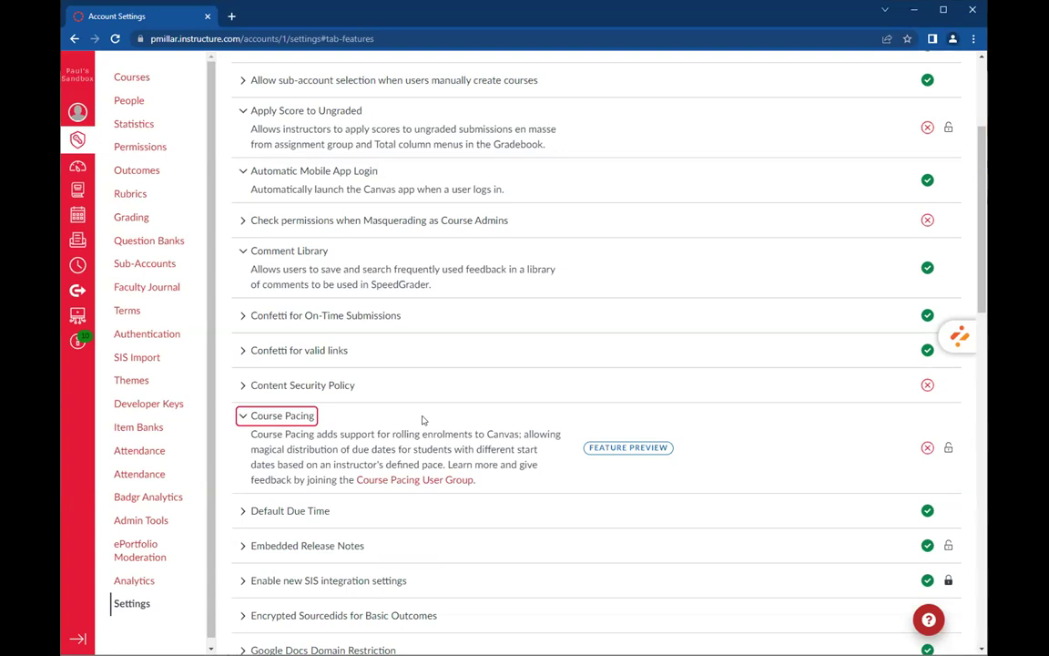
{"action": "left_click", "coordinate": [242, 418]}
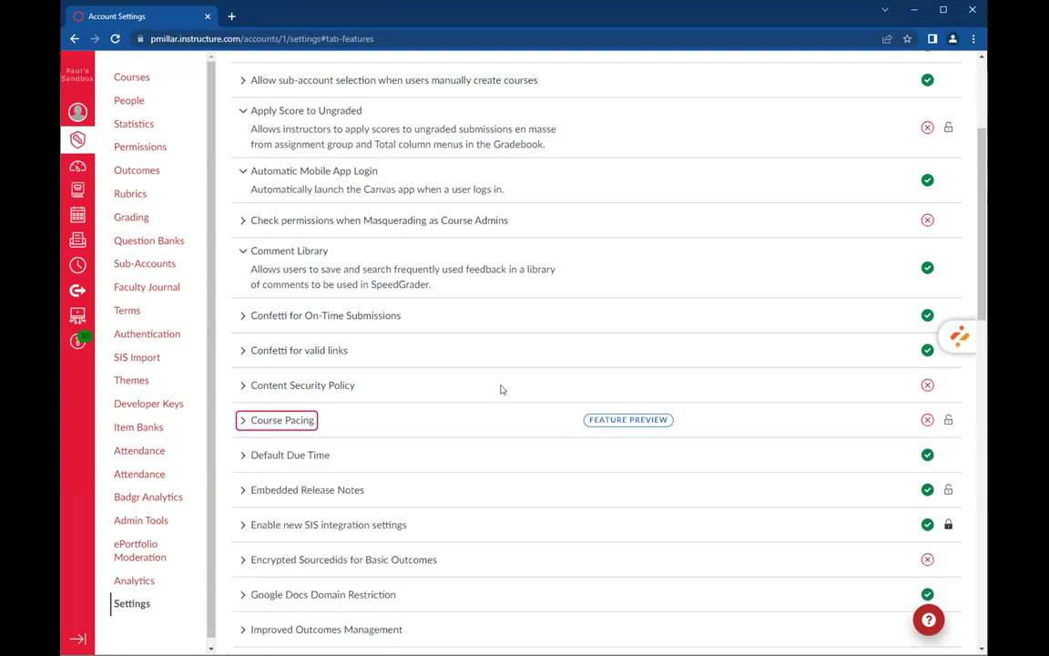